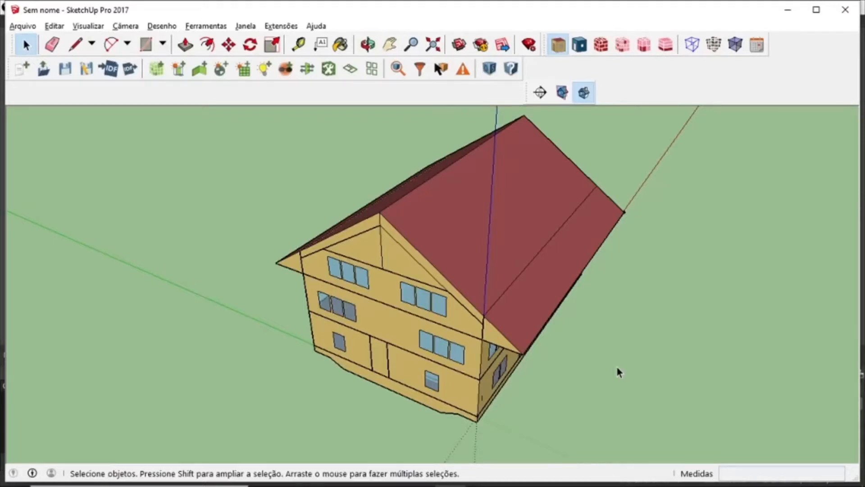
pyautogui.moveTo(593, 343); pyautogui.dragTo(509, 351, button='middle')
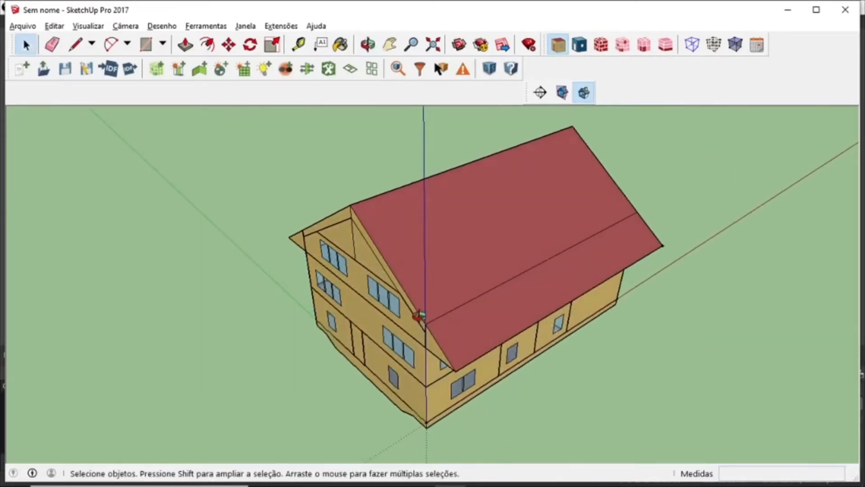
pyautogui.moveTo(419, 312); pyautogui.dragTo(454, 344, button='middle')
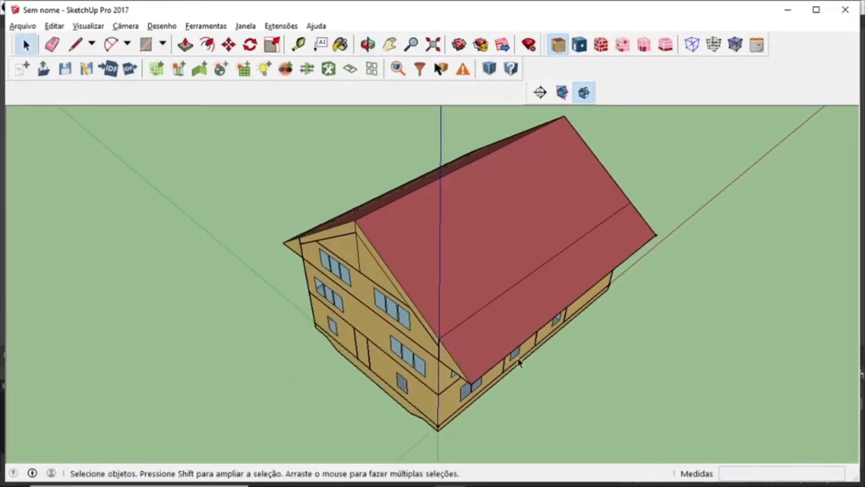
pyautogui.moveTo(610, 362); pyautogui.dragTo(451, 360, button='middle')
pyautogui.moveTo(369, 349); pyautogui.dragTo(429, 328, button='middle')
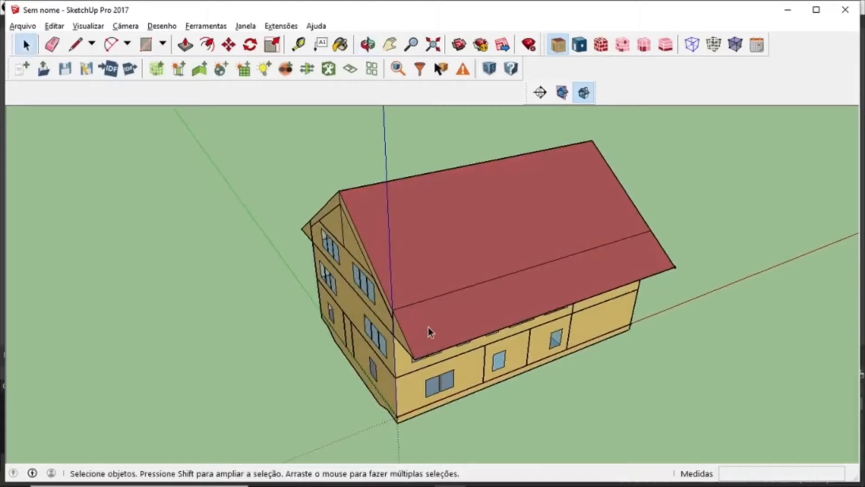
pyautogui.moveTo(446, 398); pyautogui.dragTo(448, 398, button='middle')
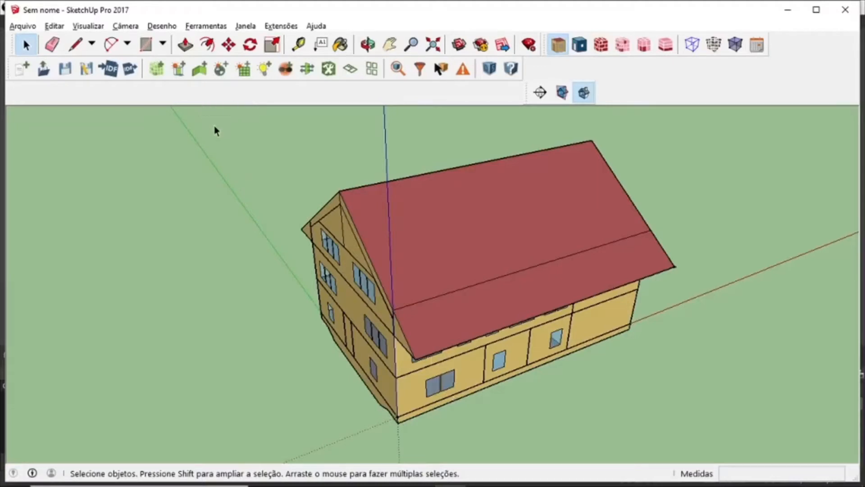
# Create a new OpenStudio shading surface group at the roof's front eave corner and open it for editing
pyautogui.moveTo(247, 184); pyautogui.dragTo(280, 226, button='middle')
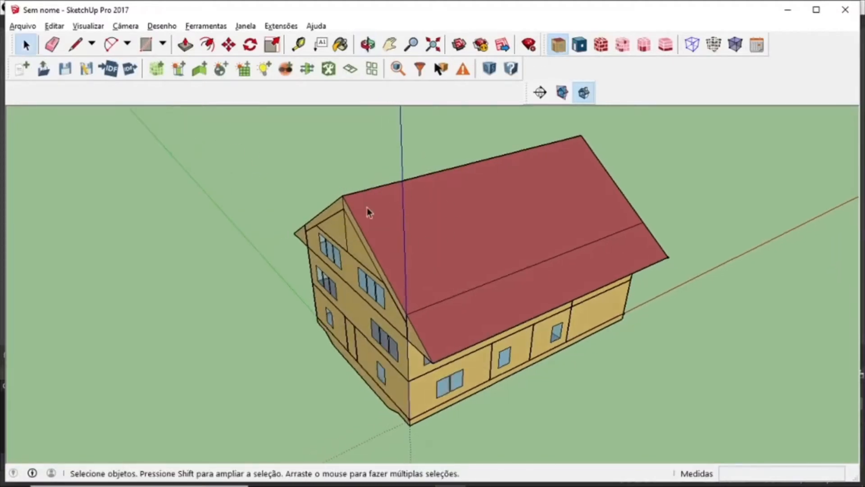
pyautogui.click(178, 69)
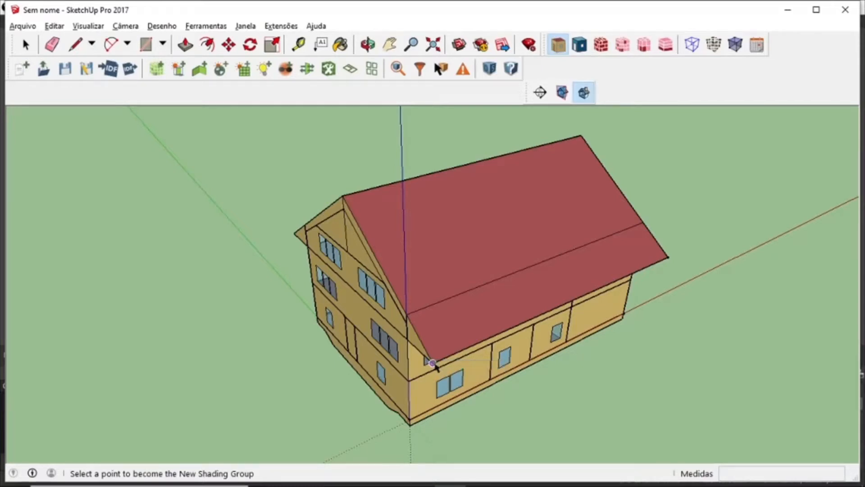
pyautogui.click(433, 363)
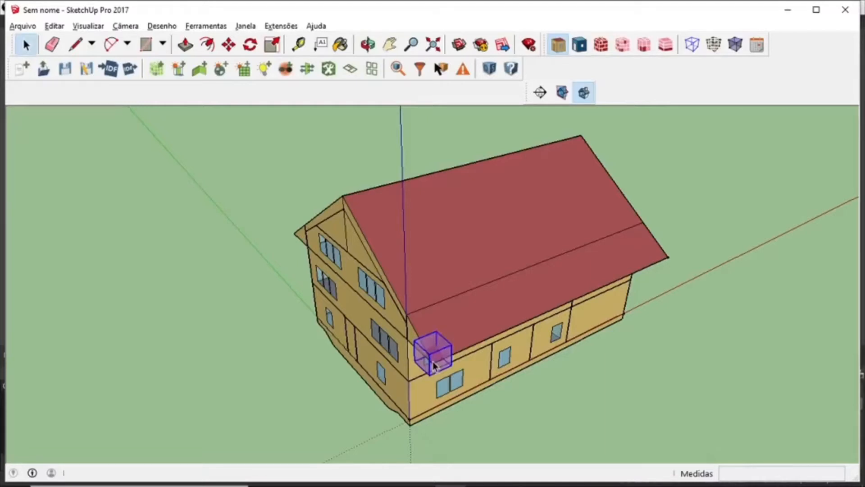
pyautogui.doubleClick(433, 365)
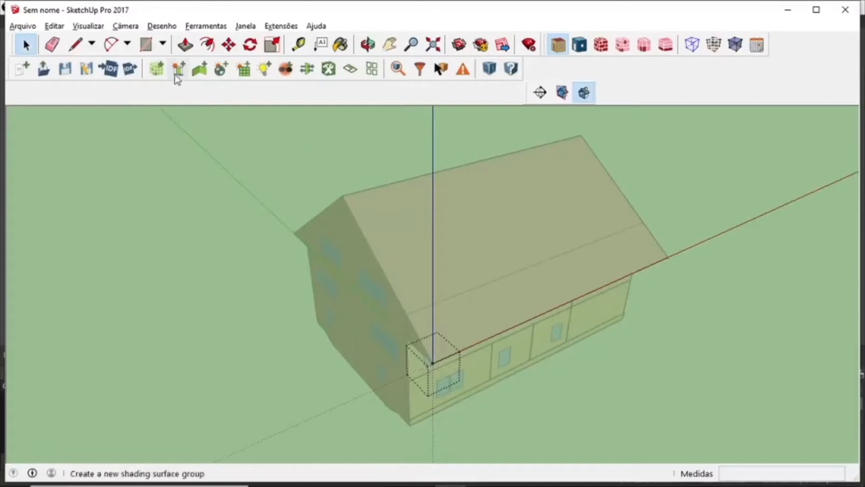
# Draw a 36' by about 10' 10 7/16" rectangle on the roof slope, from the eave corner to the midpoint of the roof's dividing line
pyautogui.click(145, 45)
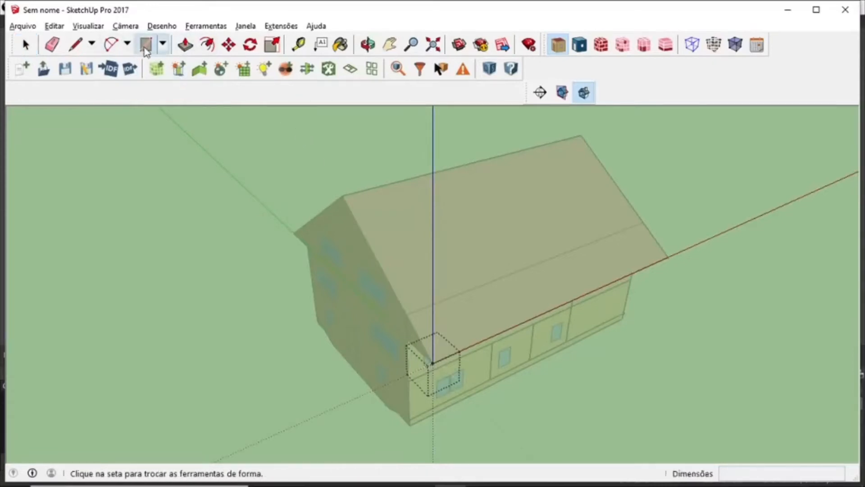
pyautogui.moveTo(434, 332); pyautogui.dragTo(374, 353, button='middle')
pyautogui.scroll(2, 373, 356)
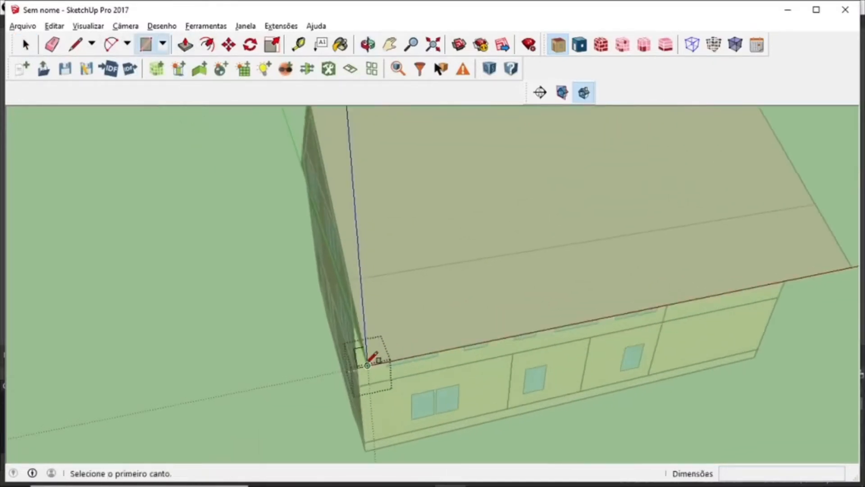
pyautogui.click(367, 365)
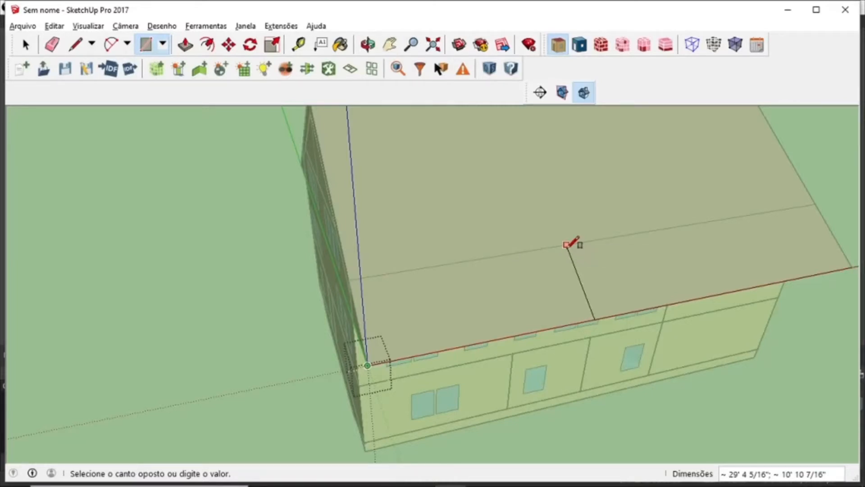
pyautogui.moveTo(566, 245); pyautogui.dragTo(585, 238, button='middle')
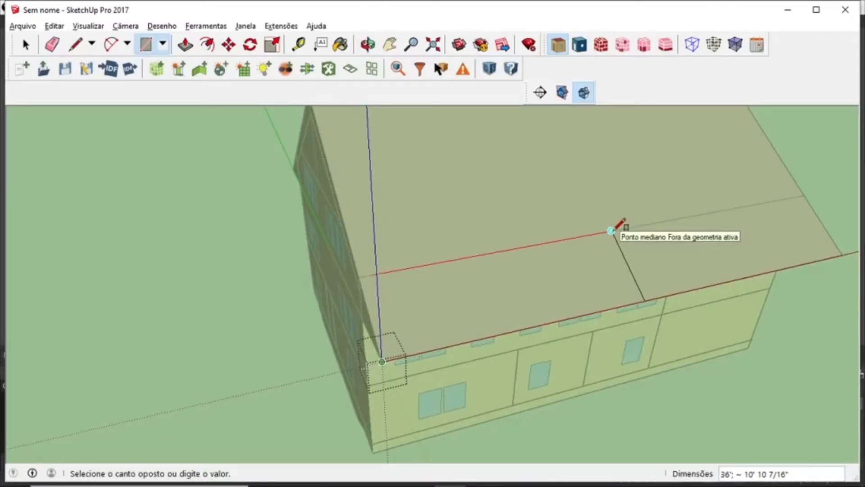
pyautogui.click(611, 230)
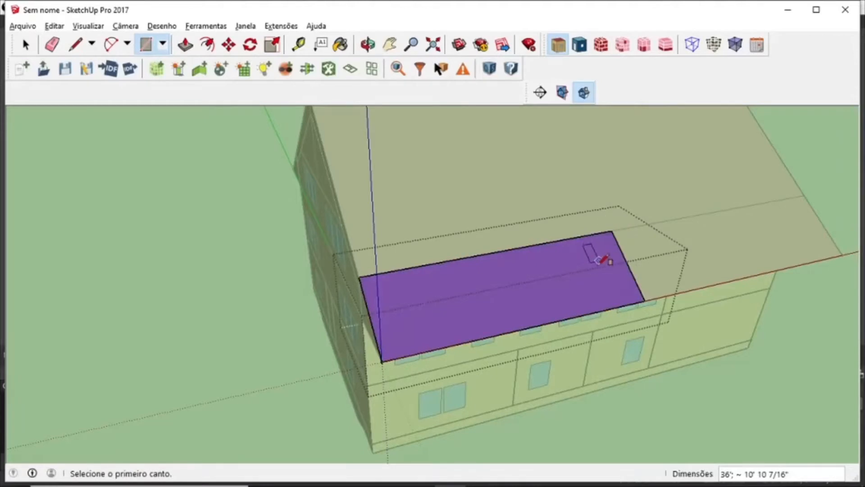
pyautogui.click(25, 45)
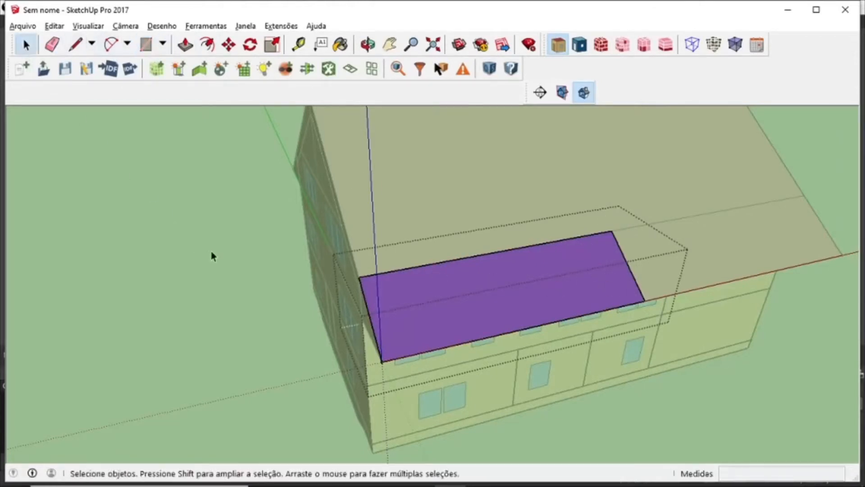
# Reverse the face of the shading rectangle on the roof
pyautogui.moveTo(214, 255); pyautogui.dragTo(610, 334, button='middle')
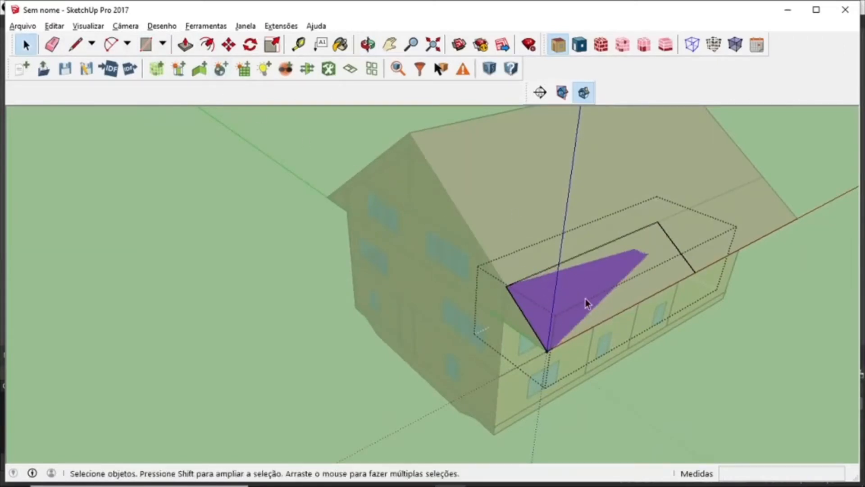
pyautogui.scroll(2, 585, 299)
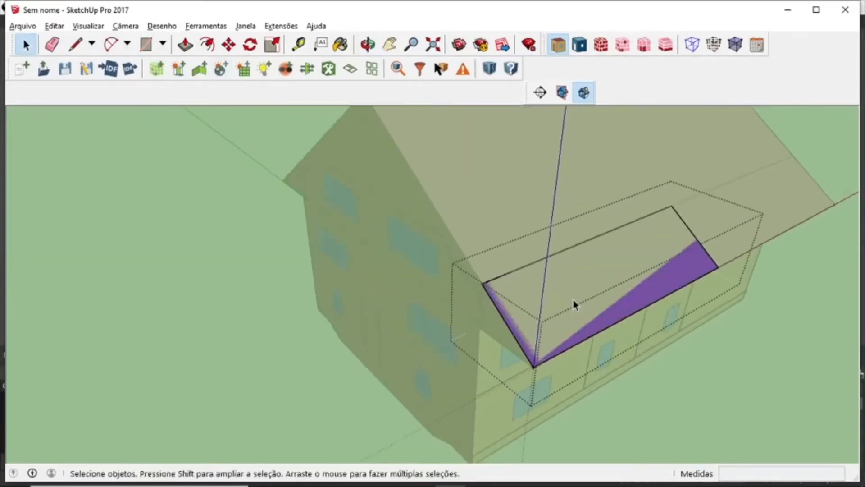
pyautogui.scroll(1, 575, 300)
pyautogui.moveTo(573, 315)
pyautogui.mouseDown(button='middle')
pyautogui.moveTo(569, 329)
pyautogui.moveTo(570, 311)
pyautogui.mouseUp(button='middle')
pyautogui.rightClick(569, 298)
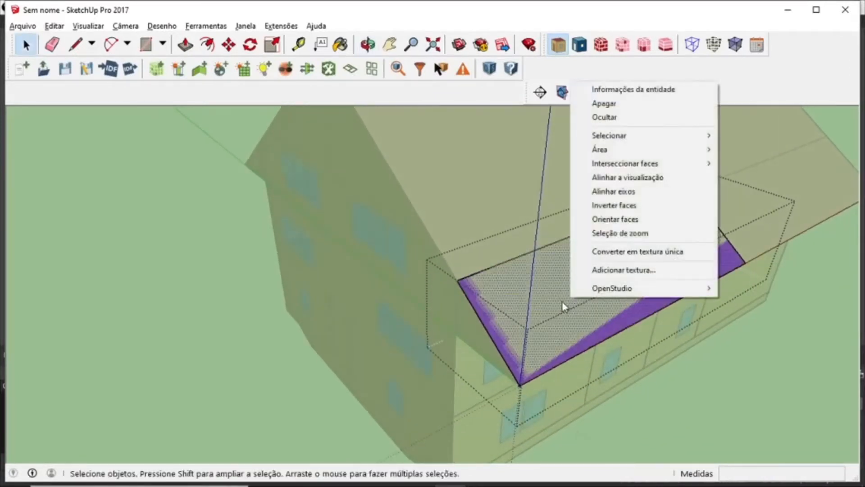
pyautogui.click(615, 206)
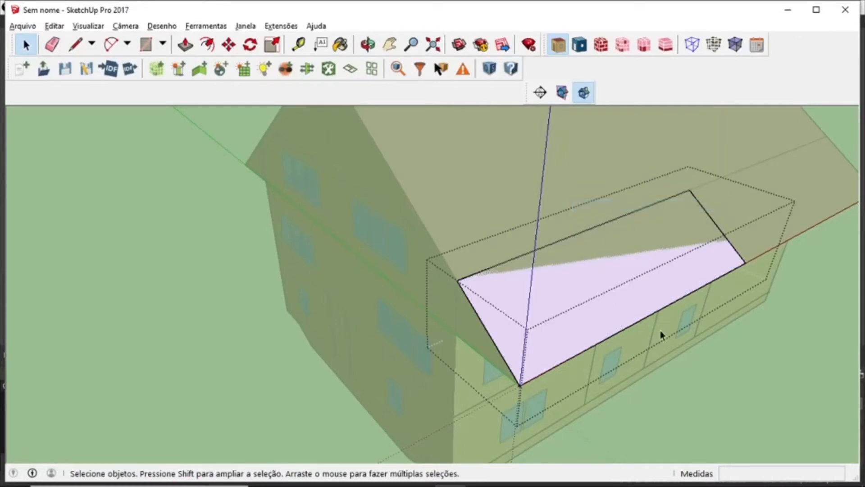
# Flip the shading rectangle's face back to its original orientation and clear the selection
pyautogui.click(565, 297)
pyautogui.rightClick(565, 296)
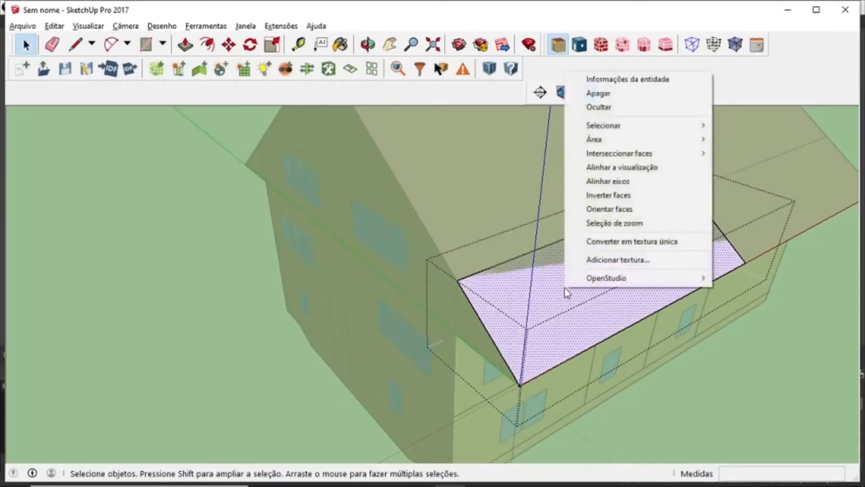
pyautogui.click(616, 195)
pyautogui.click(686, 385)
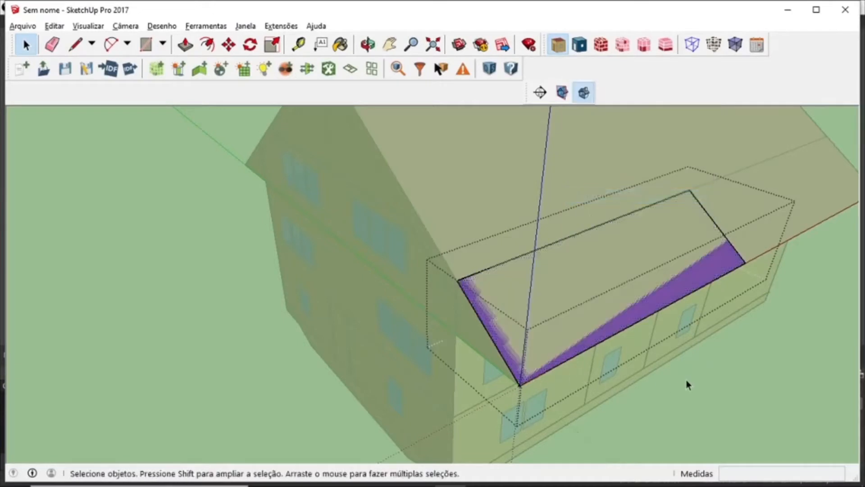
pyautogui.click(687, 380)
# Push/Pull the shading rectangle's face by 1" off the roof and leave the shading group
pyautogui.doubleClick(566, 328)
pyautogui.click(185, 45)
pyautogui.moveTo(290, 377); pyautogui.dragTo(516, 375, button='middle')
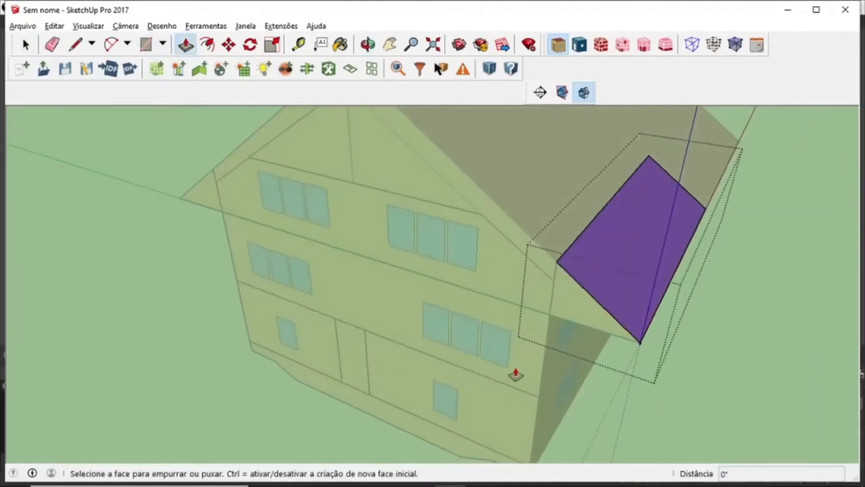
pyautogui.scroll(2, 516, 375)
pyautogui.click(658, 280)
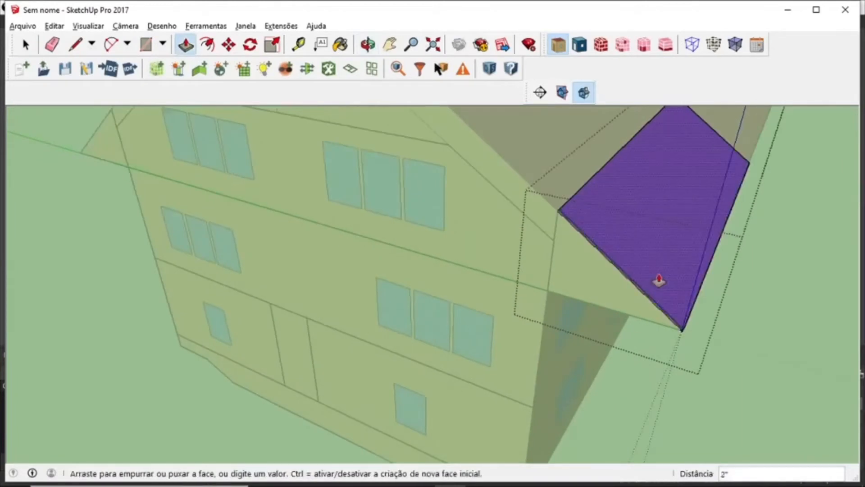
pyautogui.write('1')
pyautogui.press('Return')
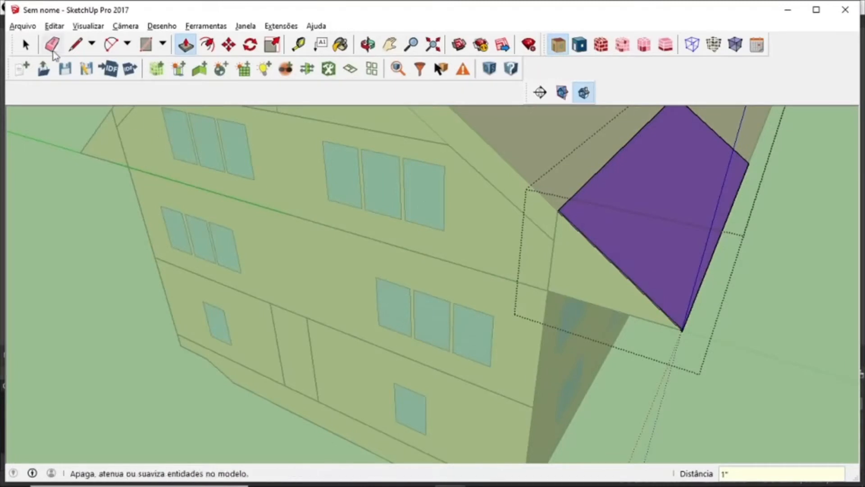
pyautogui.click(25, 45)
pyautogui.click(750, 274)
pyautogui.scroll(-3, 750, 272)
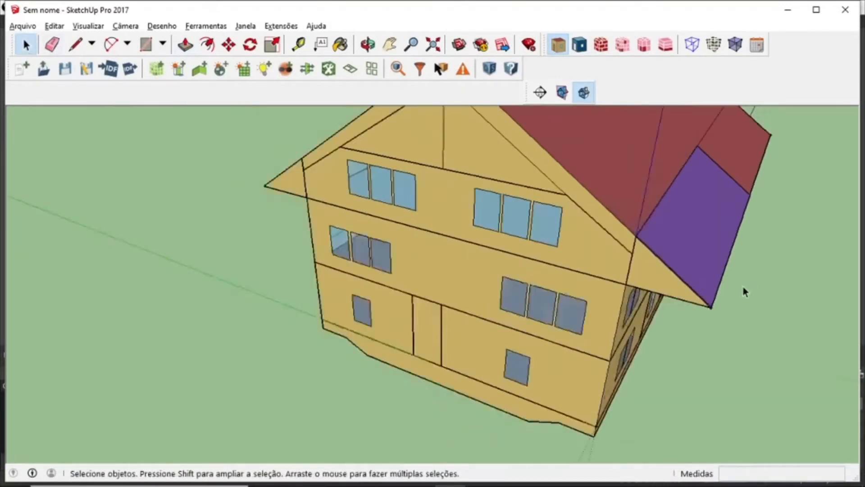
# Reopen the shading group, select its face and run the OpenStudio user script Add Photovoltaics
pyautogui.moveTo(743, 289)
pyautogui.mouseDown(button='middle')
pyautogui.moveTo(315, 299)
pyautogui.moveTo(442, 332)
pyautogui.moveTo(434, 310)
pyautogui.moveTo(429, 322)
pyautogui.moveTo(427, 282)
pyautogui.mouseUp(button='middle')
pyautogui.scroll(-2, 442, 327)
pyautogui.scroll(2, 428, 312)
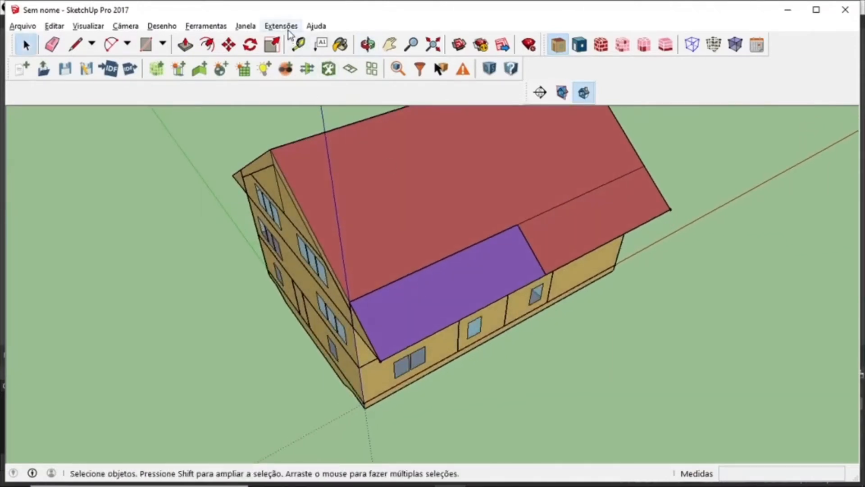
pyautogui.doubleClick(419, 306)
pyautogui.scroll(4, 429, 307)
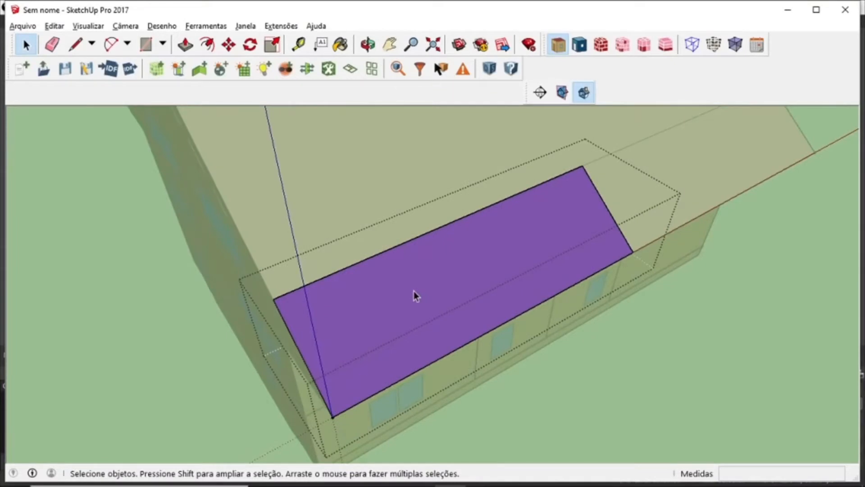
pyautogui.click(280, 27)
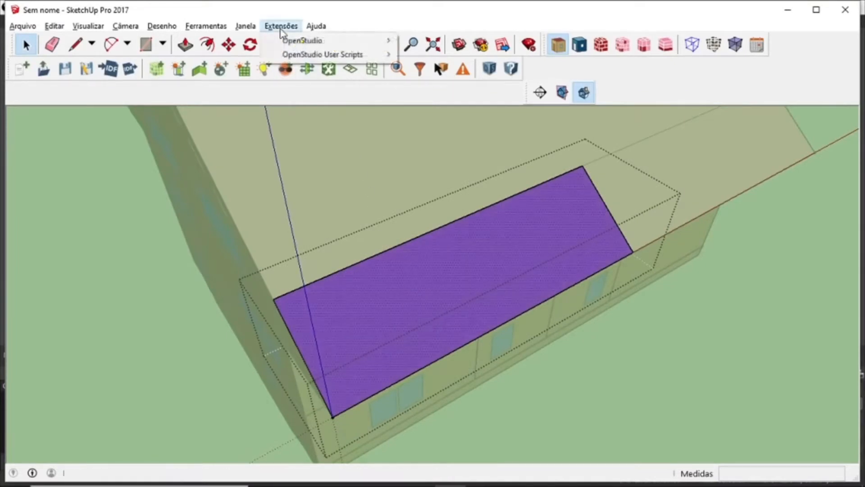
pyautogui.moveTo(290, 55)
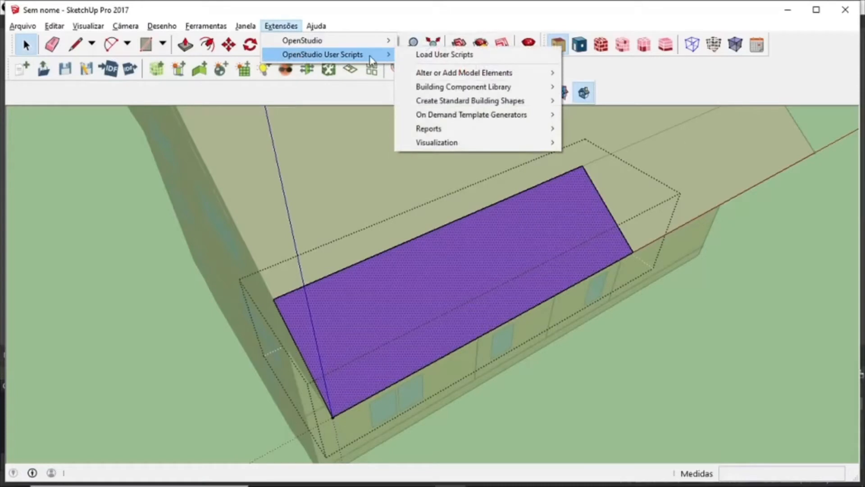
pyautogui.moveTo(496, 73)
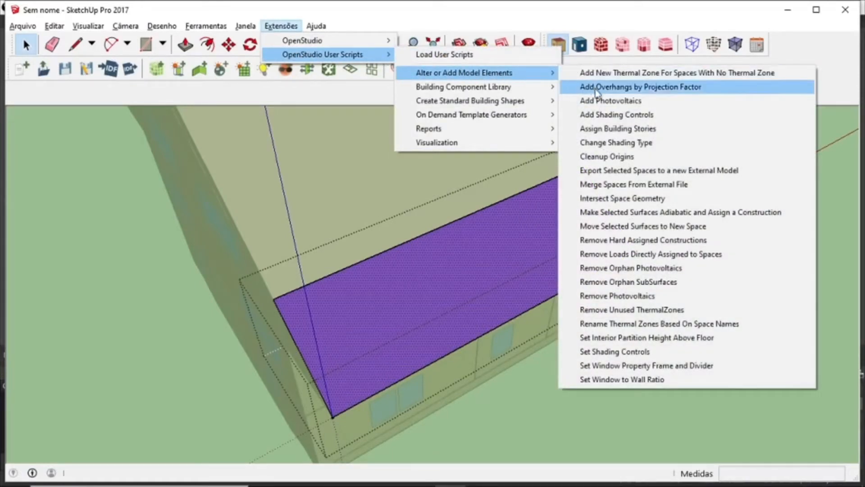
pyautogui.click(650, 102)
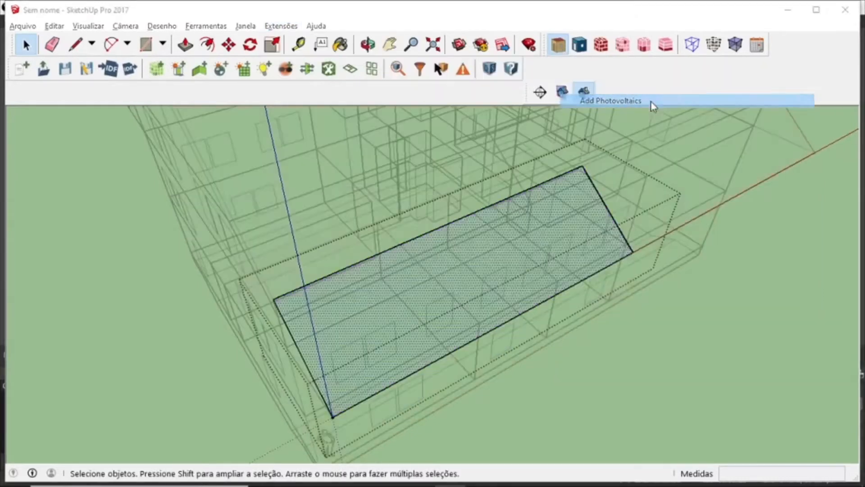
# Choose *New Electric Load Center Distribution* as the load center for the photovoltaics
pyautogui.moveTo(543, 198); pyautogui.dragTo(654, 150)
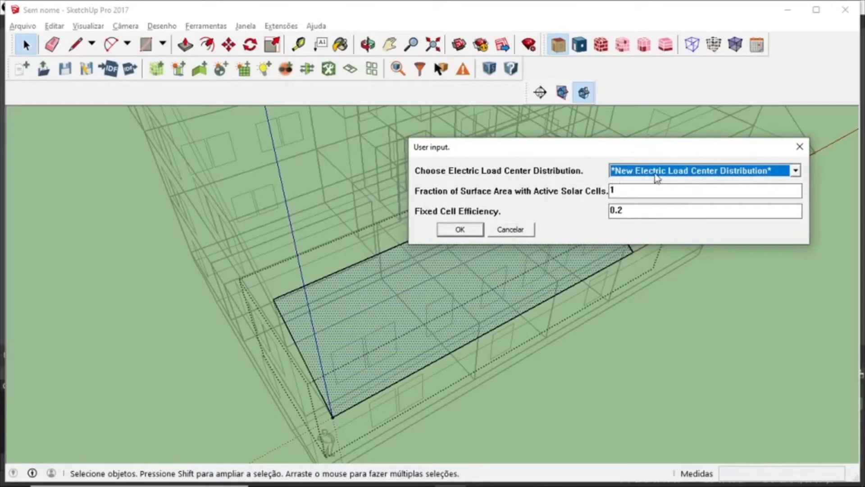
pyautogui.click(678, 171)
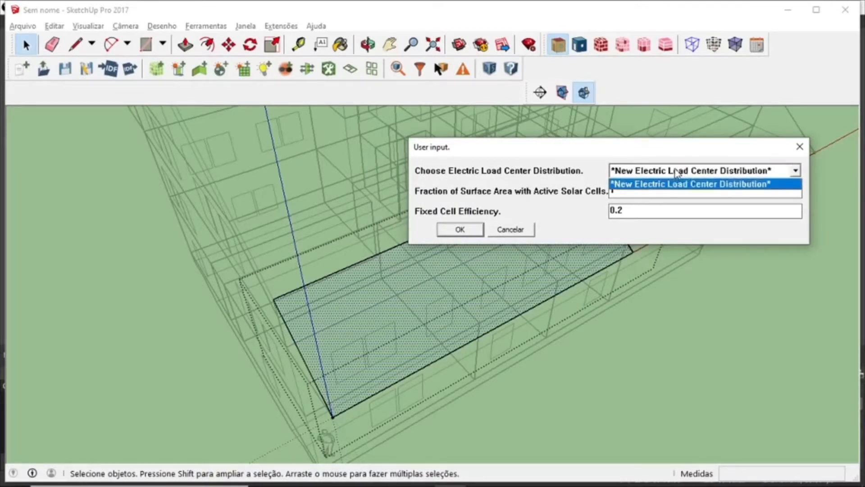
pyautogui.click(677, 172)
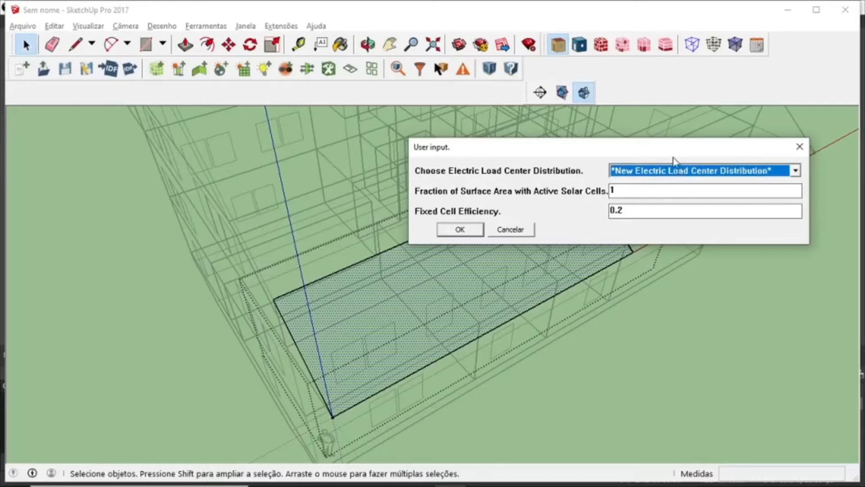
pyautogui.moveTo(672, 158); pyautogui.dragTo(688, 134)
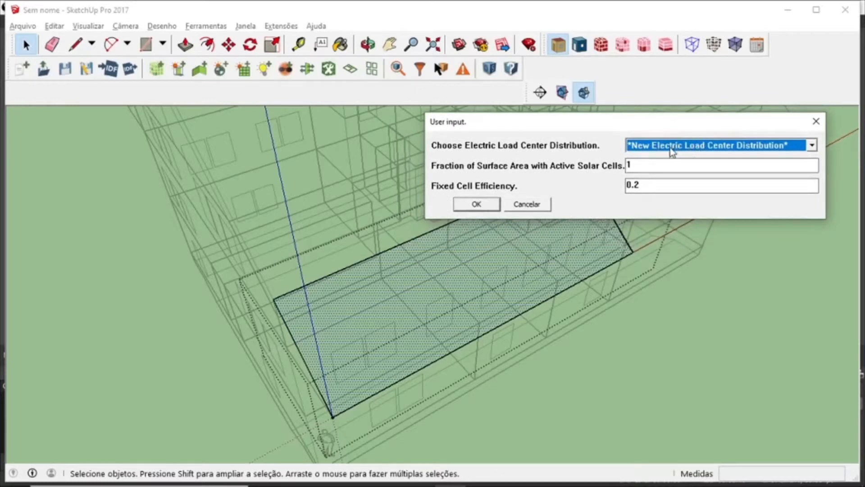
pyautogui.press('Tab')
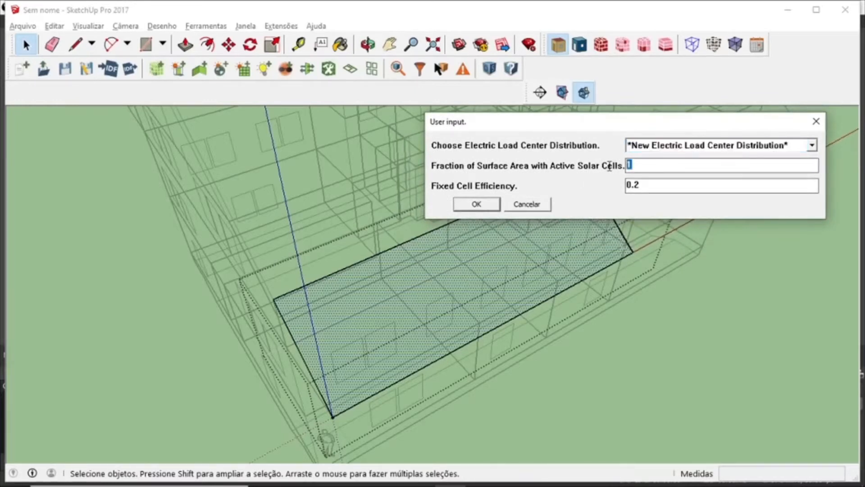
# Set the fraction of surface area with active solar cells to 1, keep the fixed cell efficiency at 0.2 and apply the photovoltaics
pyautogui.click(682, 166)
pyautogui.press('BackSpace')
pyautogui.write('0.5')
pyautogui.press('BackSpace')
pyautogui.press('BackSpace')
pyautogui.press('BackSpace')
pyautogui.write('1')
pyautogui.click(671, 187)
pyautogui.click(476, 205)
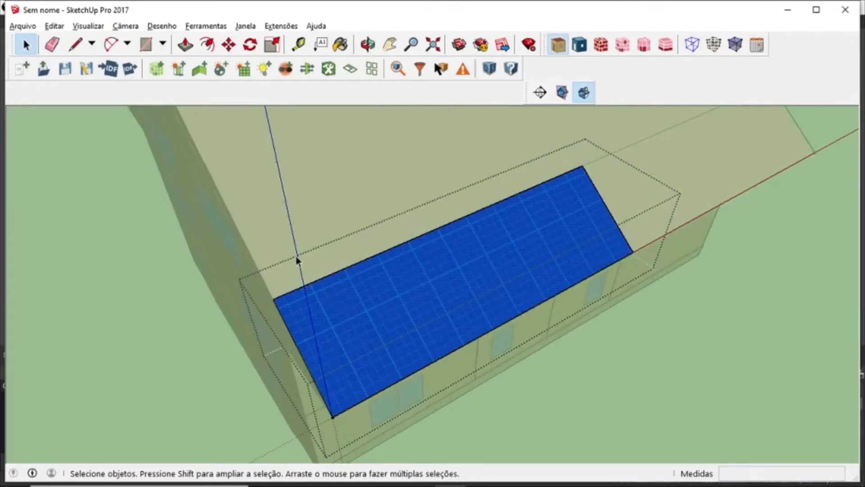
# Leave the shading group and examine the photovoltaic panel on the house's roof from several angles
pyautogui.moveTo(298, 259); pyautogui.dragTo(419, 266, button='middle')
pyautogui.scroll(-2, 419, 264)
pyautogui.moveTo(506, 280); pyautogui.dragTo(354, 300, button='middle')
pyautogui.click(597, 312)
pyautogui.scroll(-2, 398, 305)
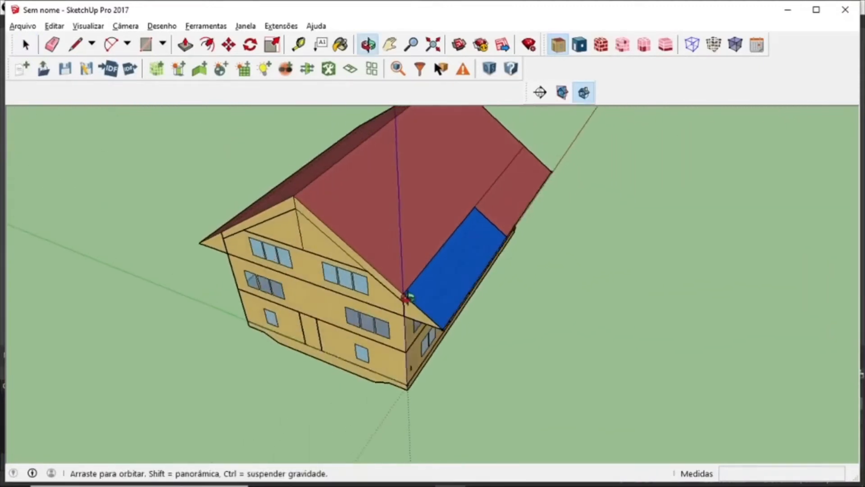
pyautogui.moveTo(421, 299); pyautogui.dragTo(368, 284, button='middle')
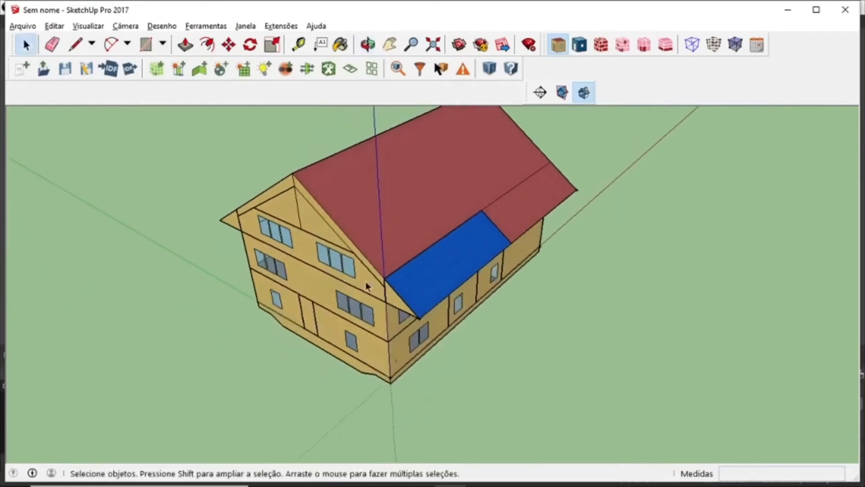
pyautogui.scroll(1, 450, 286)
pyautogui.moveTo(457, 250); pyautogui.dragTo(396, 328, button='middle')
pyautogui.moveTo(437, 297); pyautogui.dragTo(441, 315, button='middle')
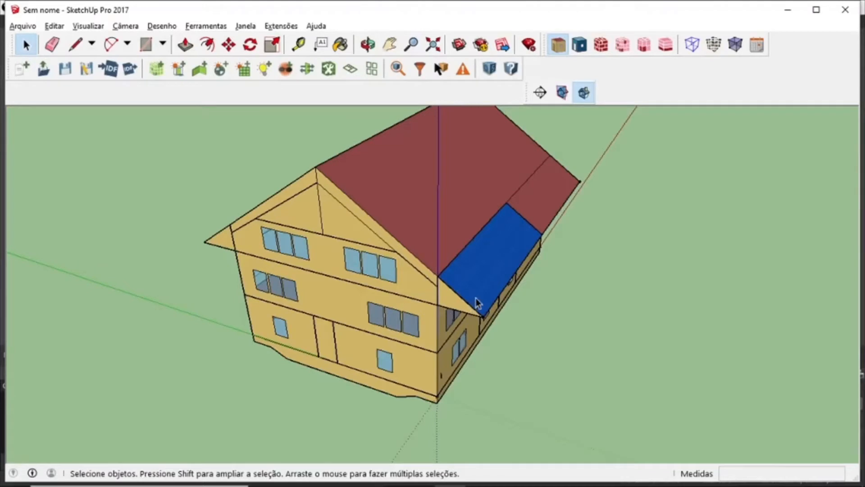
pyautogui.moveTo(476, 299); pyautogui.dragTo(456, 327, button='middle')
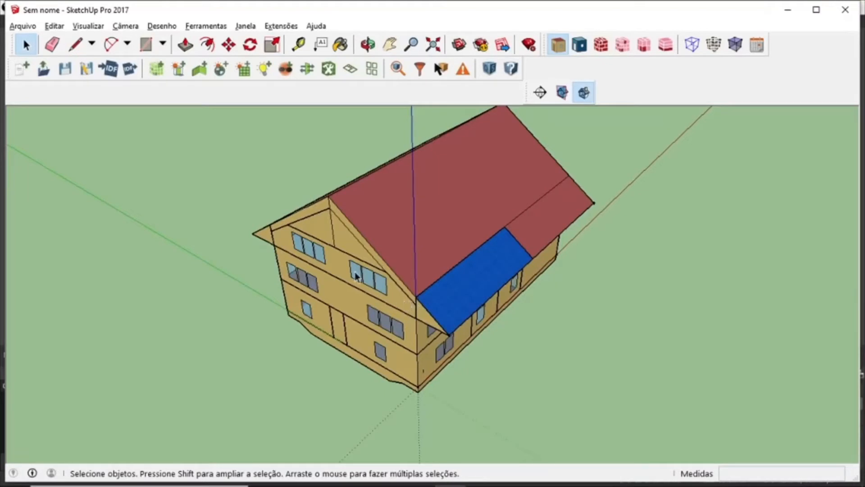
pyautogui.moveTo(433, 244); pyautogui.dragTo(415, 265, button='middle')
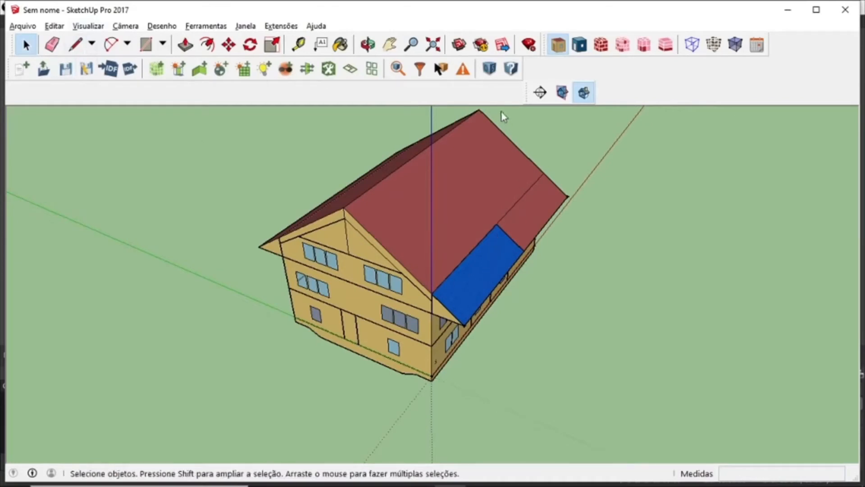
# Switch to the OpenStudio application with the model, check its measures and run the simulation
pyautogui.click(491, 71)
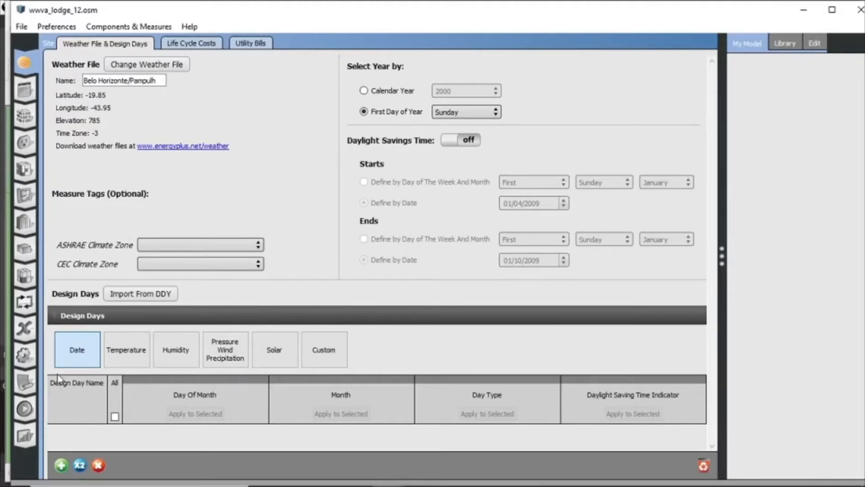
pyautogui.click(31, 386)
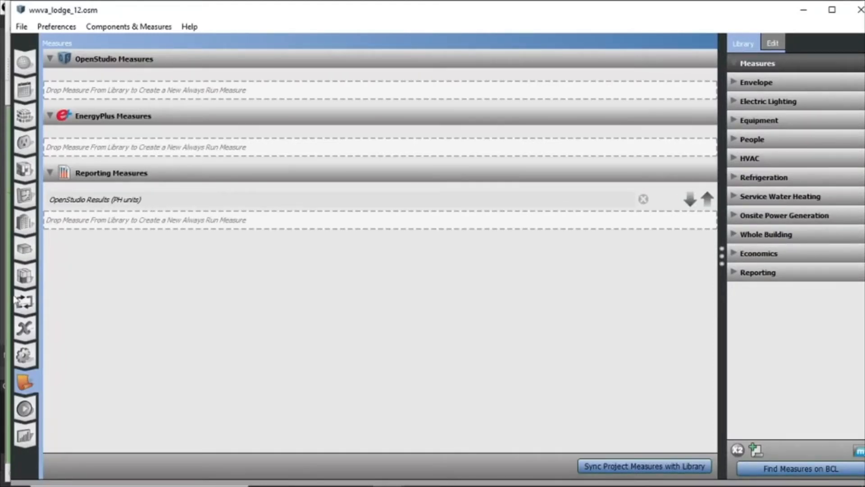
pyautogui.click(25, 409)
pyautogui.click(79, 68)
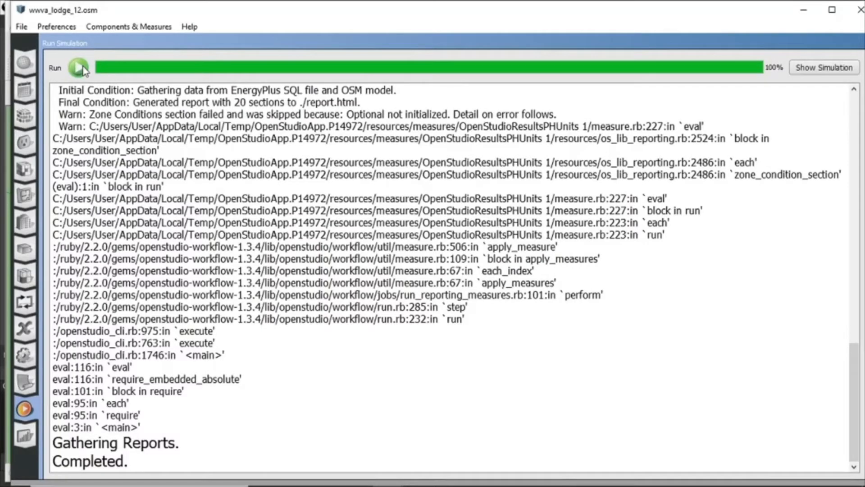
# Open the results summary and compare the total site energy with the net site energy in the Building Summary
pyautogui.click(29, 434)
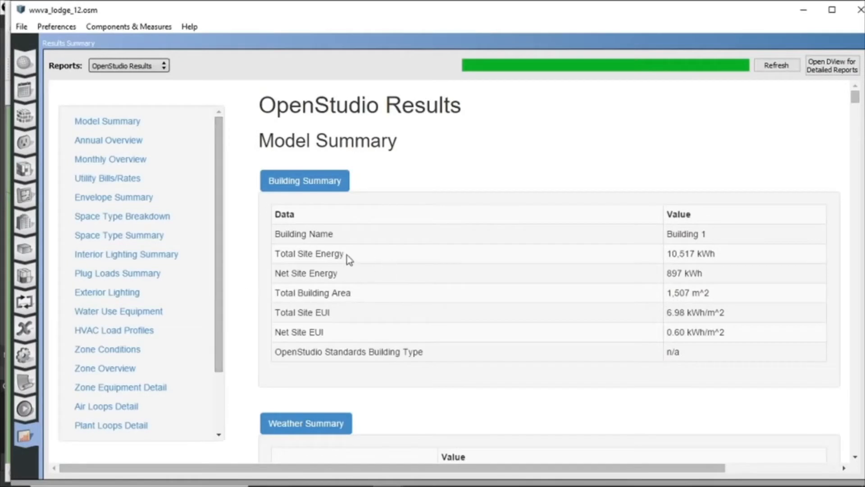
pyautogui.moveTo(344, 254); pyautogui.dragTo(296, 254)
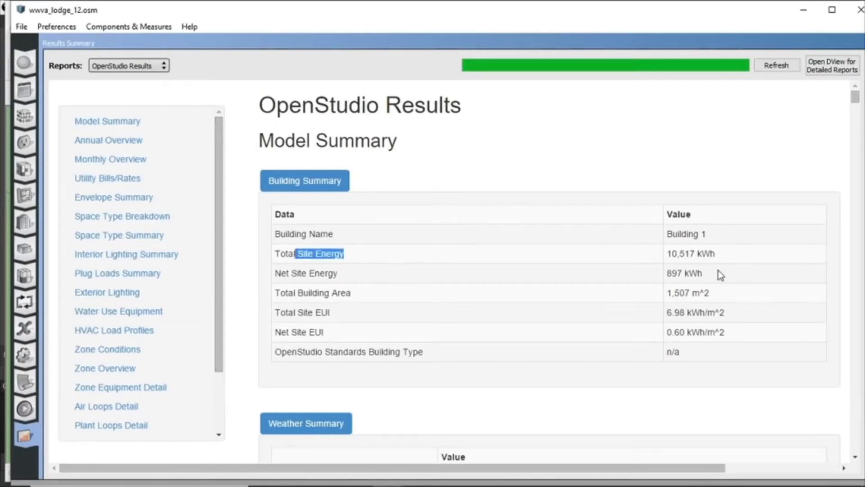
pyautogui.moveTo(718, 271); pyautogui.dragTo(274, 274)
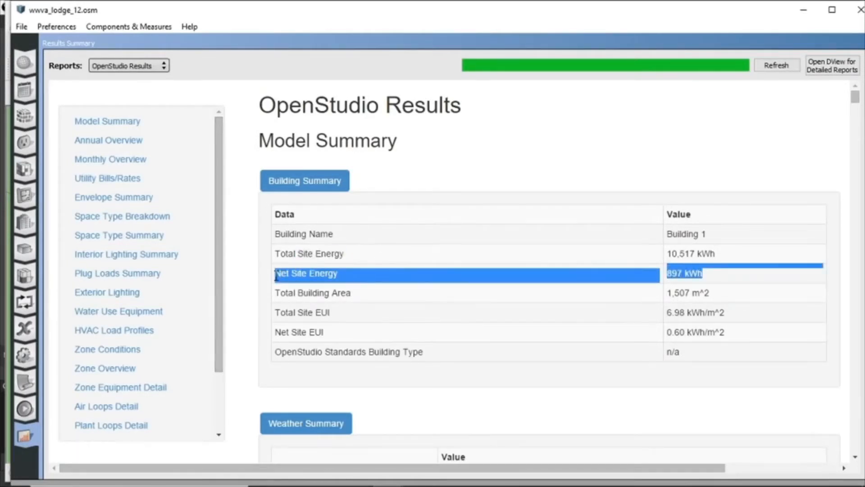
pyautogui.click(486, 258)
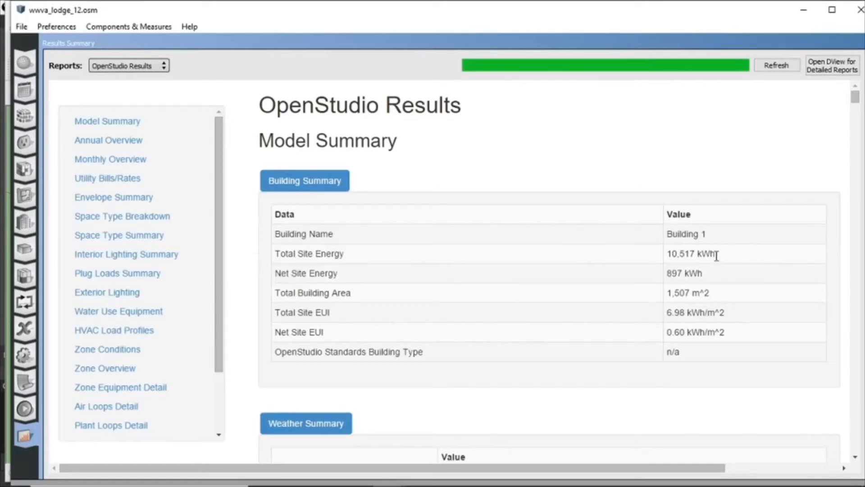
pyautogui.moveTo(716, 254); pyautogui.dragTo(274, 257)
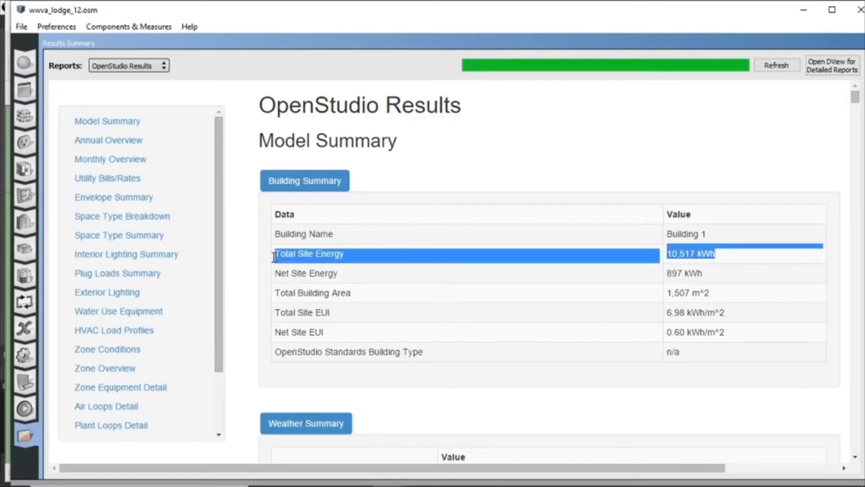
pyautogui.click(705, 272)
pyautogui.moveTo(735, 252); pyautogui.dragTo(562, 253)
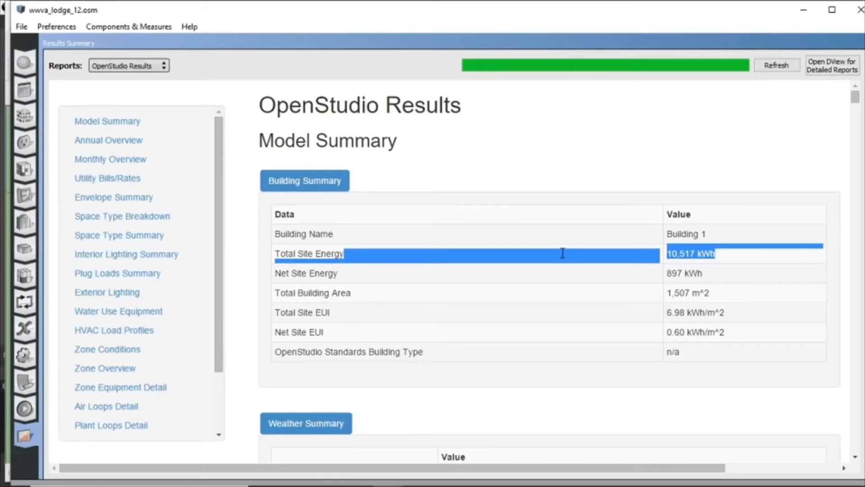
# Find the photovoltaic annual energy generated in the Renewable Energy Source Summary of the results report
pyautogui.scroll(-3, 424, 328)
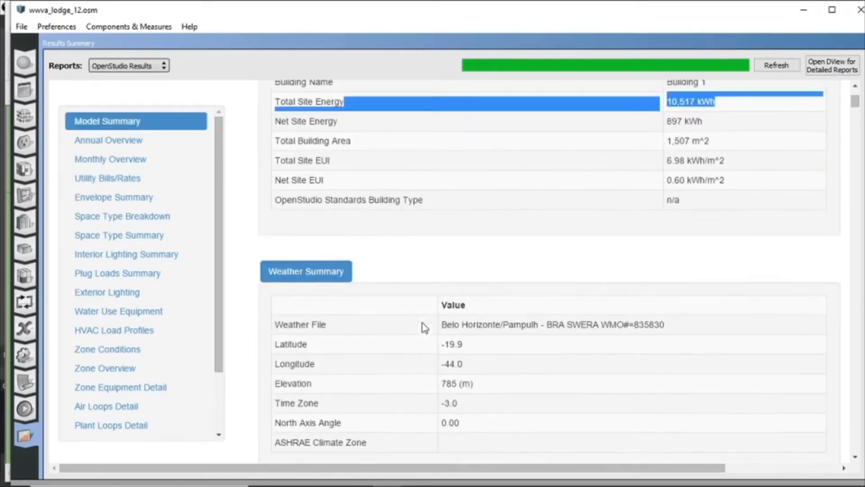
pyautogui.scroll(-10, 425, 328)
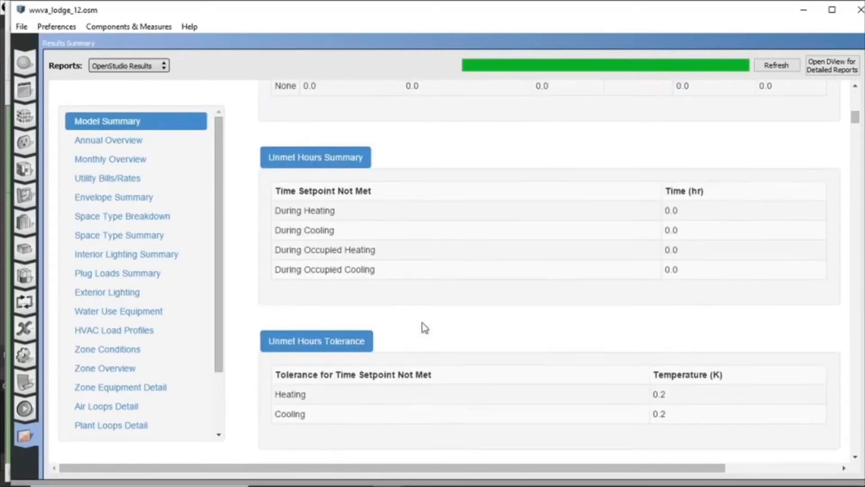
pyautogui.scroll(-14, 425, 328)
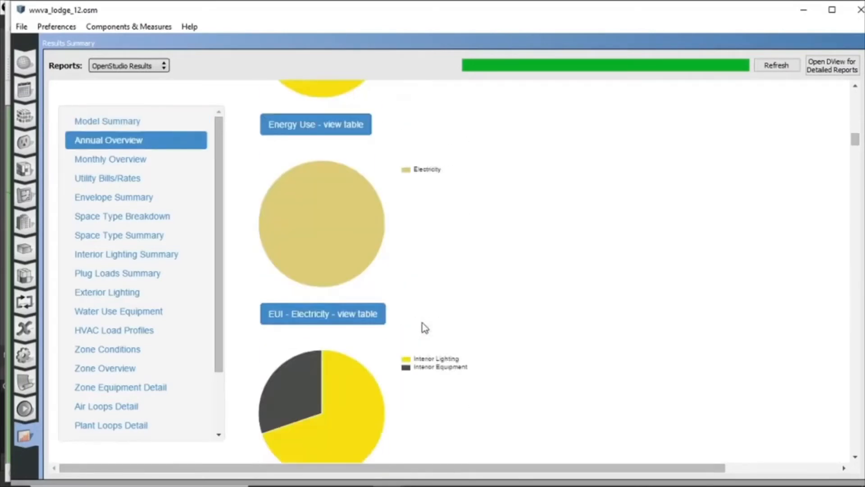
pyautogui.scroll(10, 425, 328)
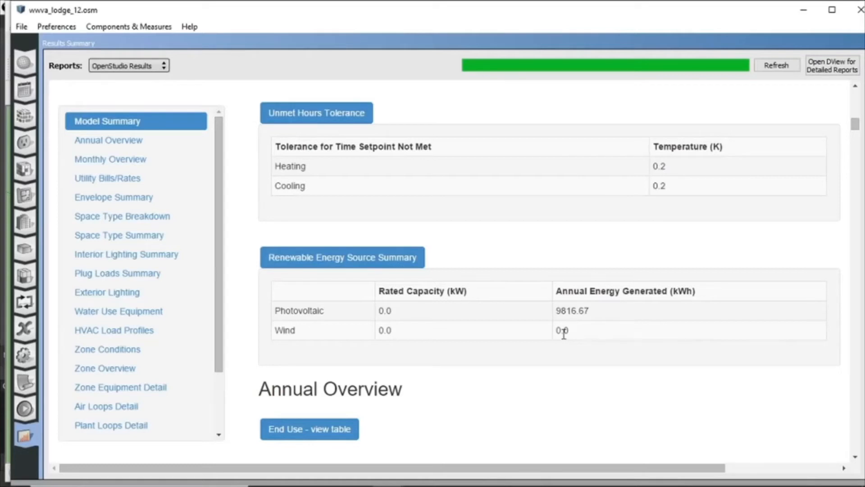
# Review the total and net site energy values in the report's Site and Source Summary section
pyautogui.moveTo(216, 373); pyautogui.dragTo(216, 430)
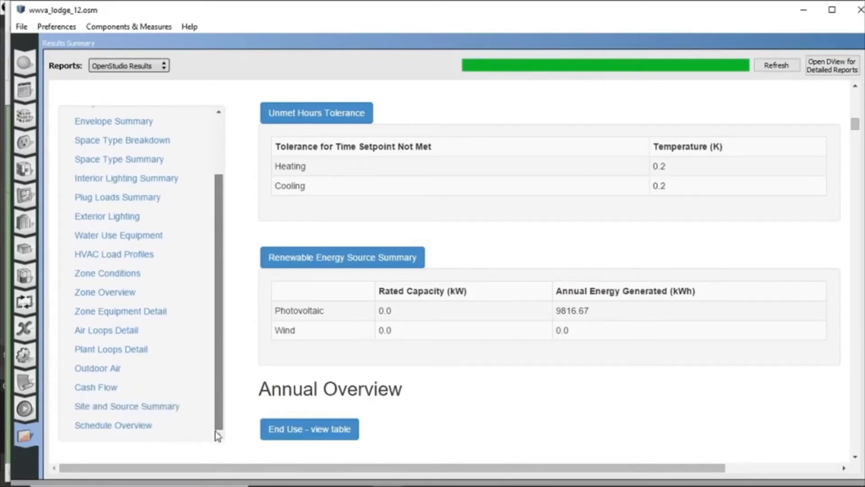
pyautogui.click(164, 411)
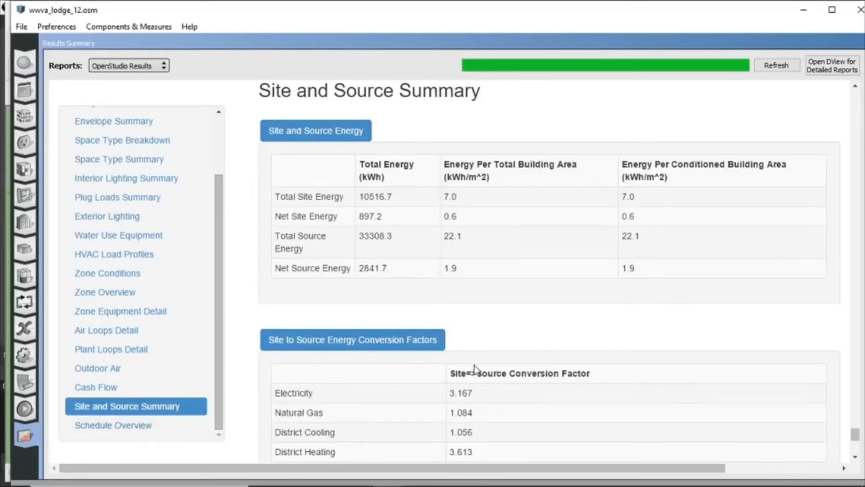
pyautogui.scroll(-1, 476, 369)
pyautogui.scroll(1, 427, 373)
pyautogui.moveTo(392, 194); pyautogui.dragTo(334, 195)
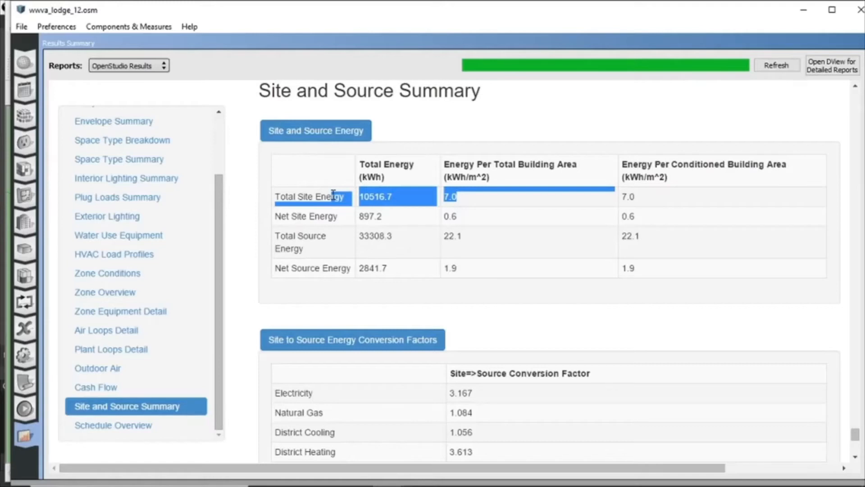
pyautogui.click(402, 219)
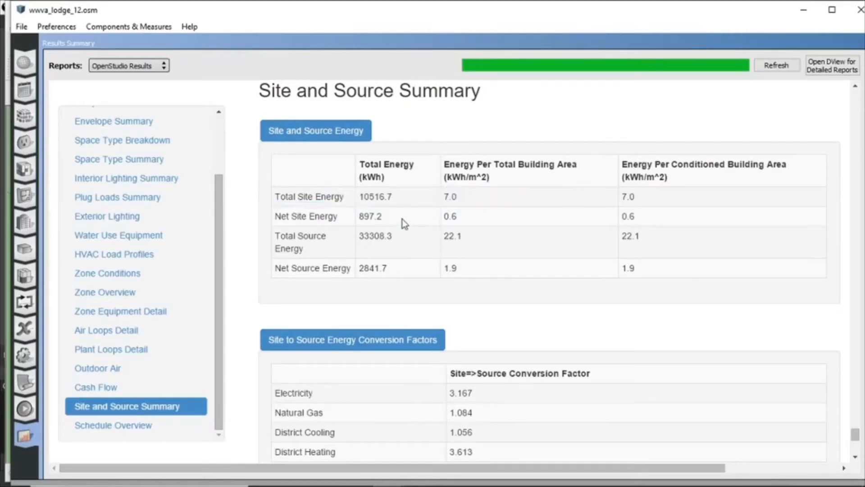
pyautogui.moveTo(383, 216); pyautogui.dragTo(355, 215)
pyautogui.click(389, 223)
pyautogui.scroll(-1, 500, 373)
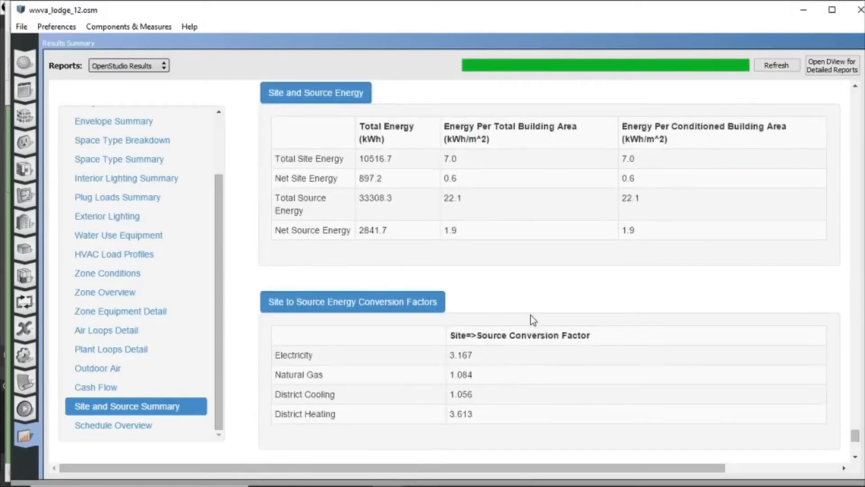
# Browse the results report's sections, including the envelope, space type breakdown and space type summaries
pyautogui.scroll(6, 531, 319)
pyautogui.moveTo(223, 334); pyautogui.dragTo(223, 193)
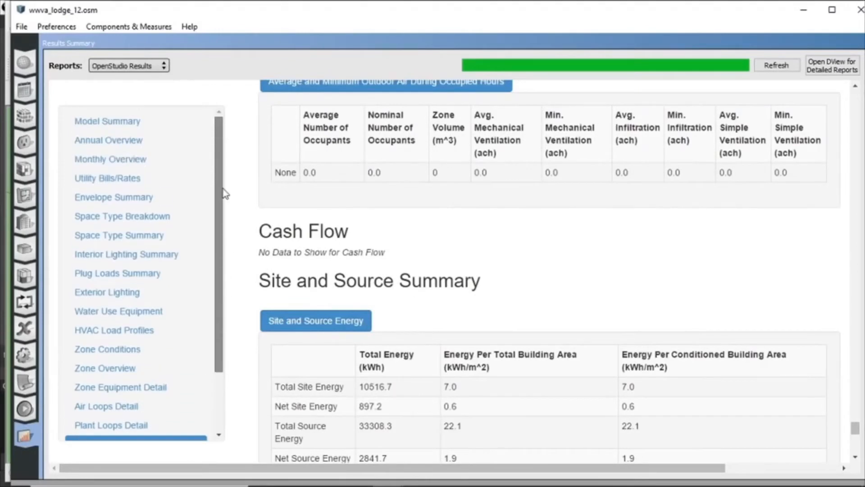
pyautogui.scroll(15, 504, 332)
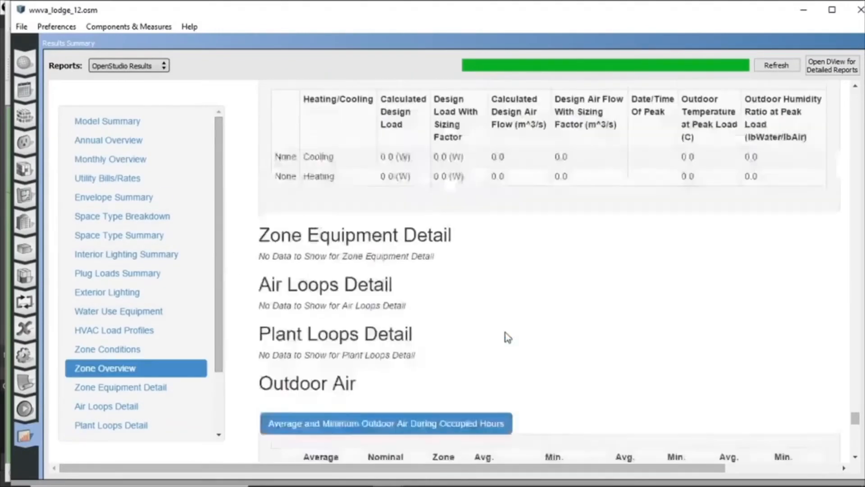
pyautogui.scroll(8, 505, 332)
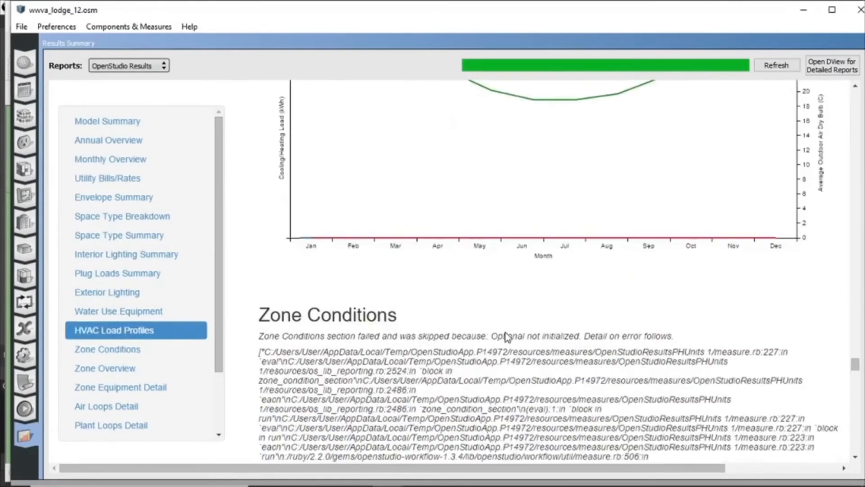
pyautogui.click(158, 161)
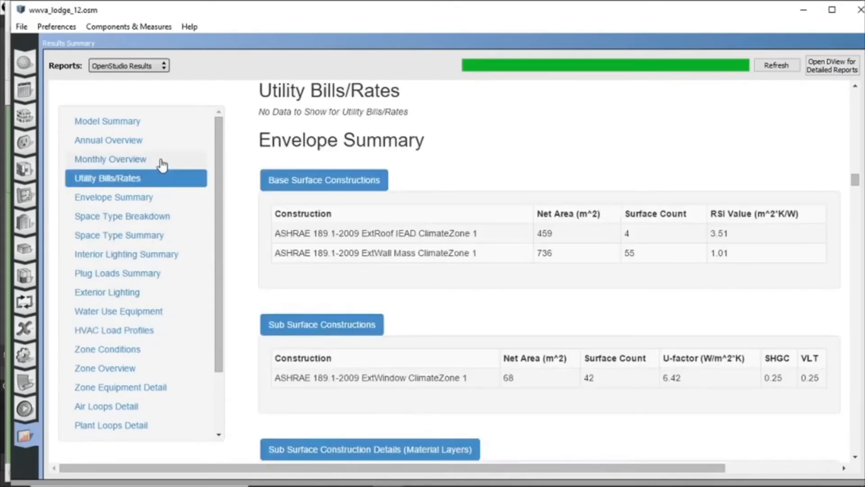
pyautogui.click(141, 218)
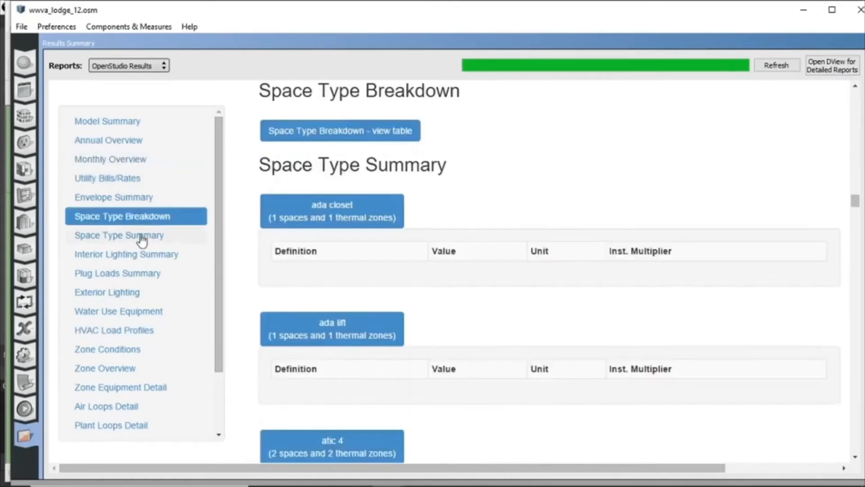
pyautogui.click(142, 239)
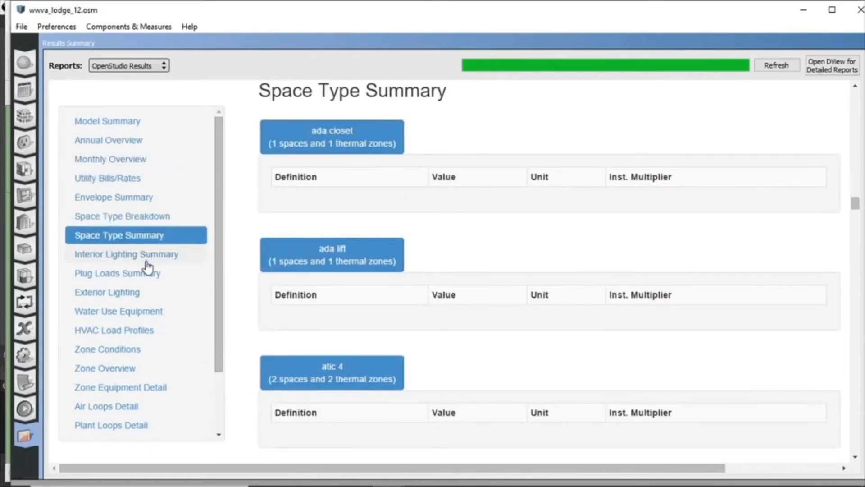
pyautogui.click(145, 260)
# Return to the Renewable Energy Source Summary and highlight the photovoltaic annual energy generated
pyautogui.scroll(10, 324, 285)
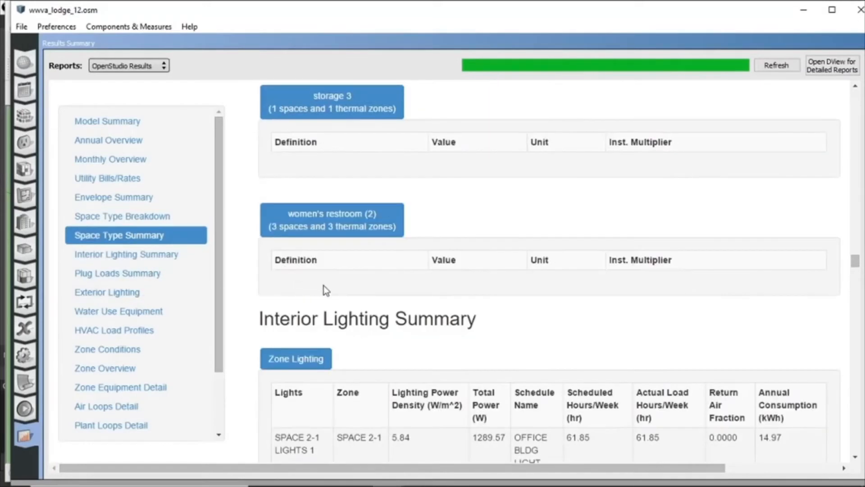
pyautogui.scroll(15, 323, 288)
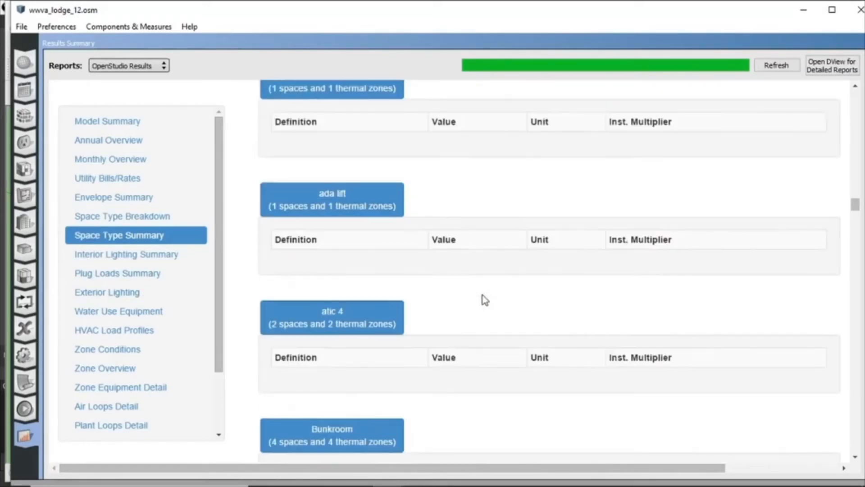
pyautogui.scroll(15, 585, 305)
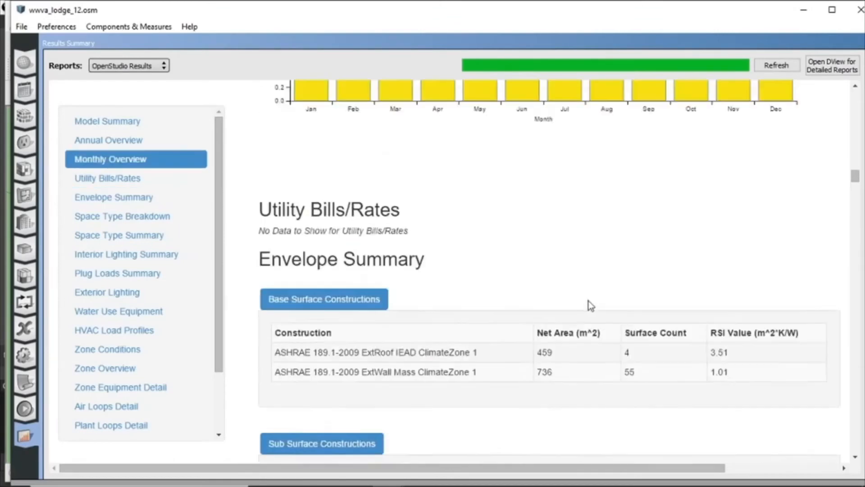
pyautogui.scroll(15, 592, 304)
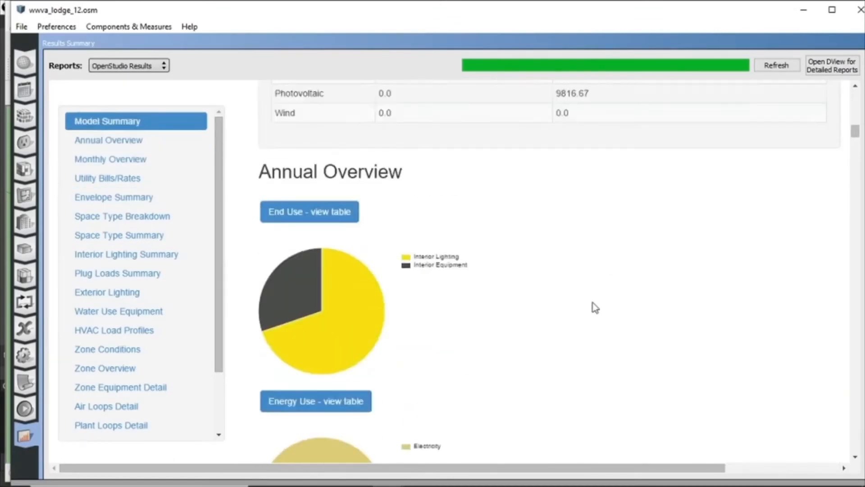
pyautogui.moveTo(590, 283); pyautogui.dragTo(556, 283)
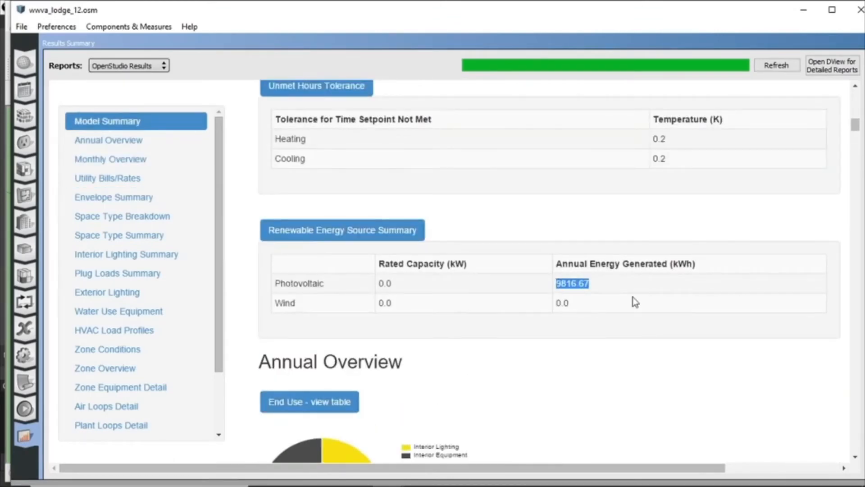
pyautogui.click(632, 297)
# Switch to SketchUp, open the photovoltaic panel's group on the roof for editing and select its surface
pyautogui.click(802, 10)
pyautogui.moveTo(445, 241)
pyautogui.mouseDown(button='middle')
pyautogui.moveTo(513, 262)
pyautogui.moveTo(475, 297)
pyautogui.moveTo(481, 289)
pyautogui.mouseUp(button='middle')
pyautogui.scroll(2, 453, 320)
pyautogui.scroll(-2, 470, 314)
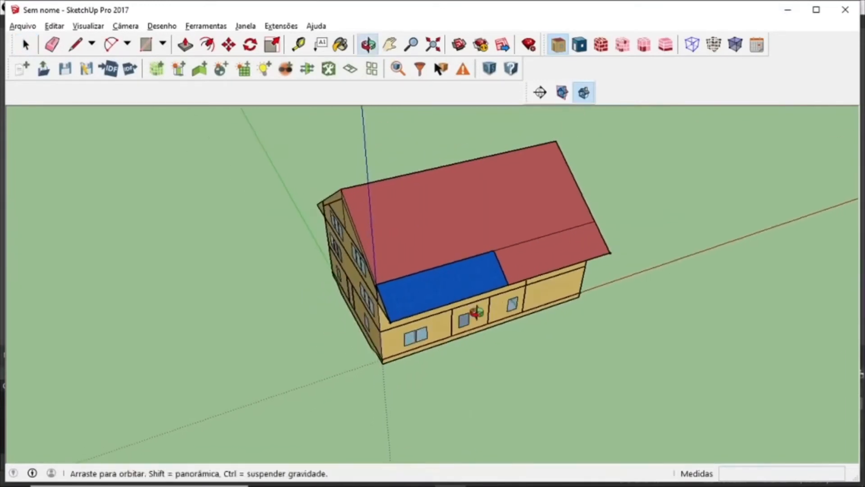
pyautogui.click(473, 289)
pyautogui.doubleClick(441, 285)
pyautogui.scroll(3, 441, 288)
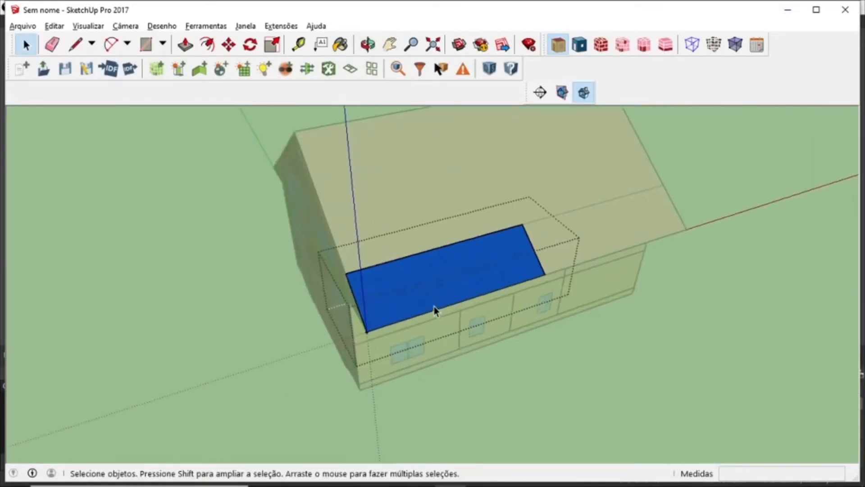
pyautogui.scroll(2, 427, 299)
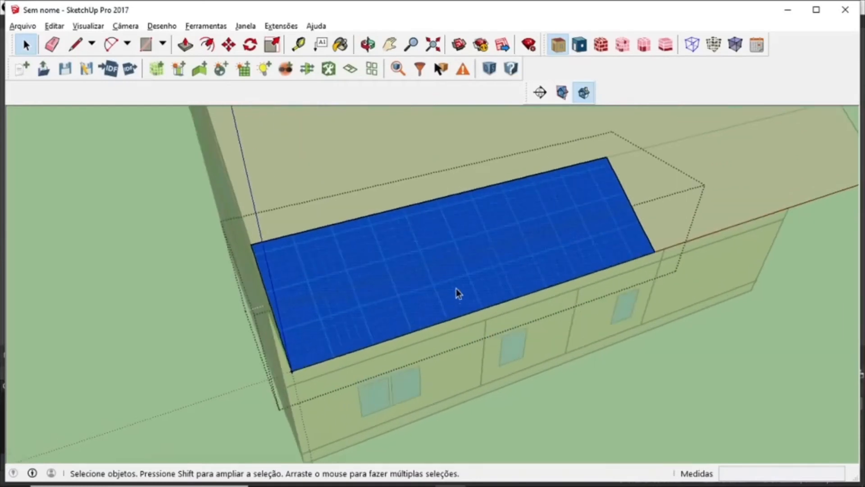
# Remove the photovoltaics from the selected roof panel, choosing Yes for removing empty electric load center distributions and orphaned inverters
pyautogui.click(283, 28)
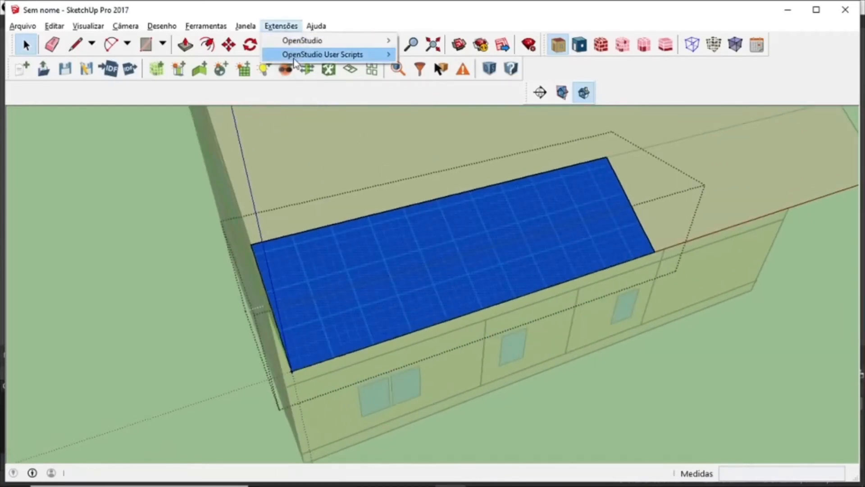
pyautogui.moveTo(316, 54)
pyautogui.moveTo(427, 76)
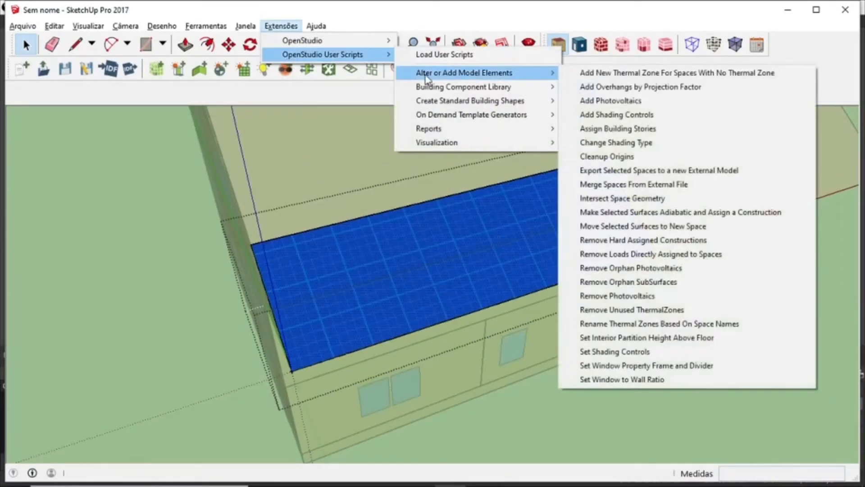
pyautogui.click(636, 302)
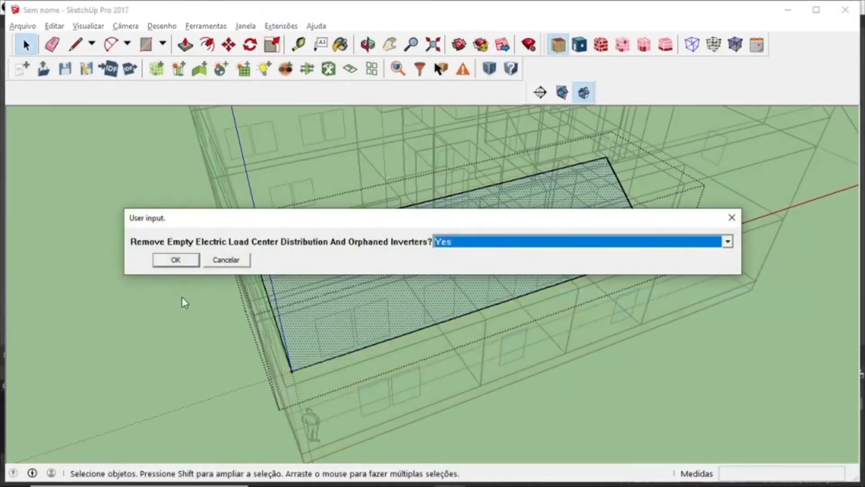
pyautogui.click(187, 263)
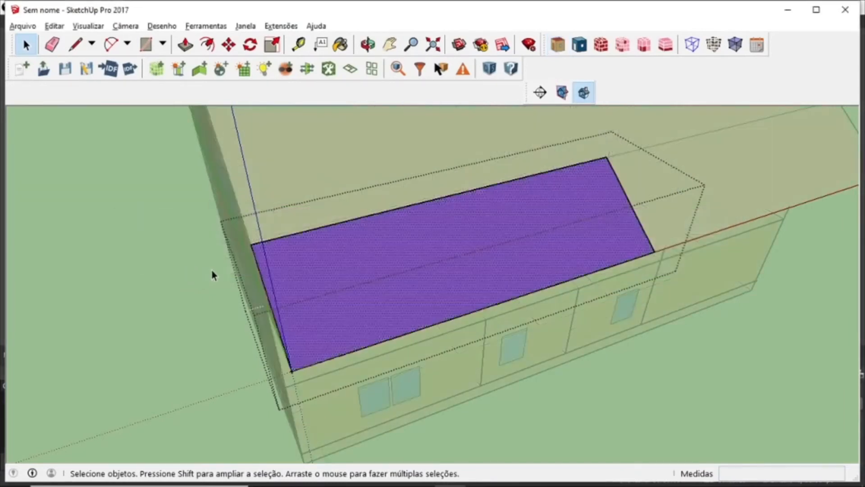
# Add photovoltaics to the panel surface with a new electric load center distribution, active solar cell fraction 0.5 and fixed cell efficiency 0.2
pyautogui.click(284, 27)
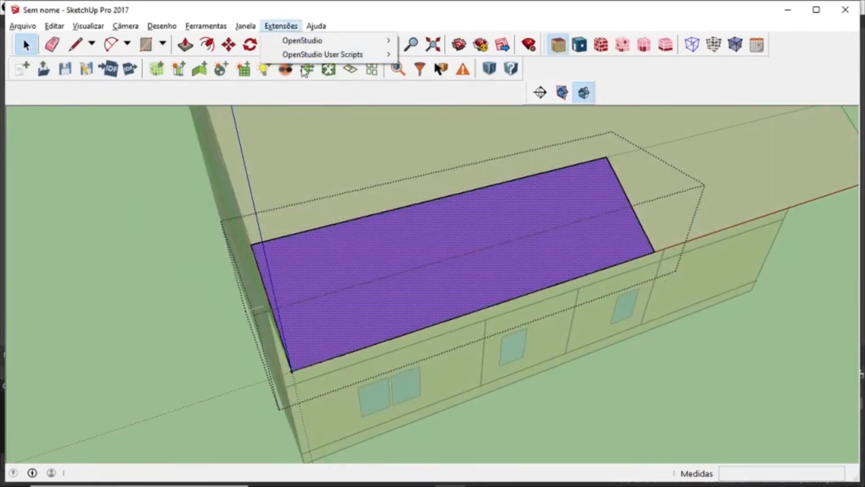
pyautogui.moveTo(316, 55)
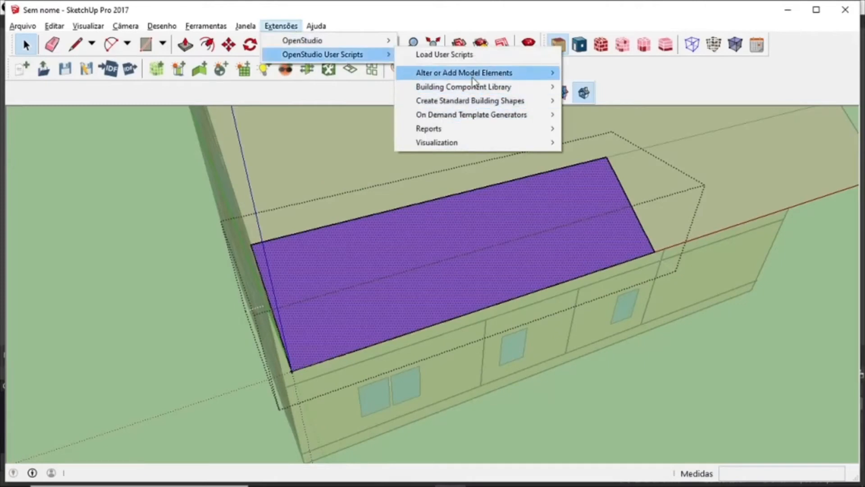
pyautogui.moveTo(514, 73)
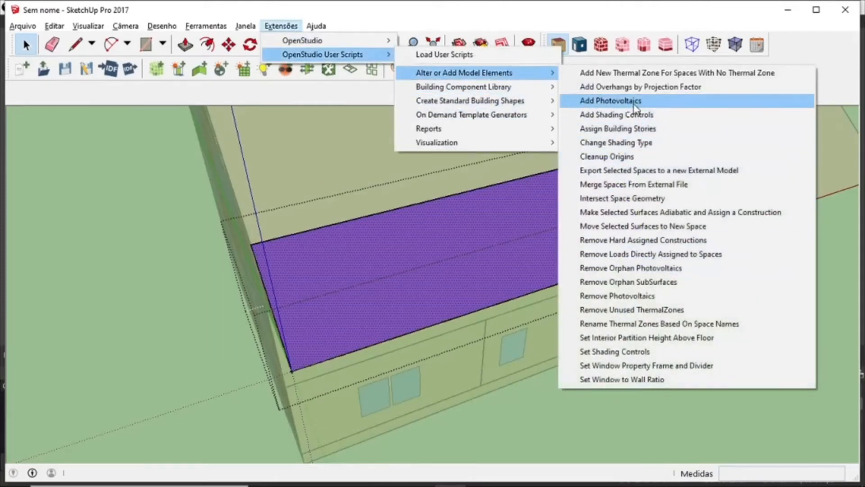
pyautogui.click(613, 100)
pyautogui.click(510, 241)
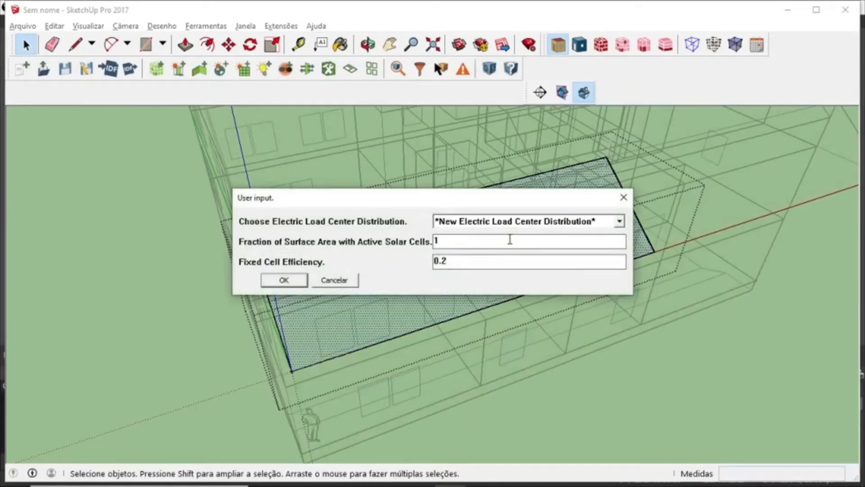
pyautogui.press('BackSpace')
pyautogui.write('0.5')
pyautogui.click(292, 282)
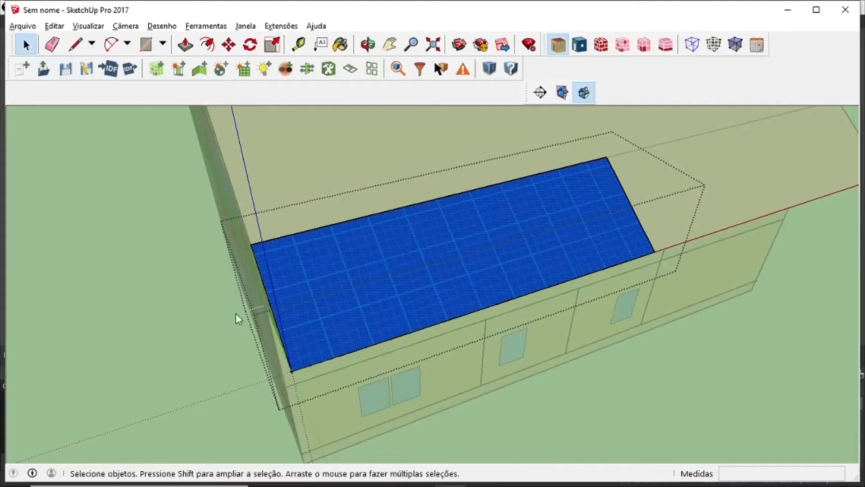
# Switch to the untitled OpenStudio window and open wwva_lodge_12.osm from the HELIX folder, discarding the untitled model's changes
pyautogui.moveTo(390, 480)
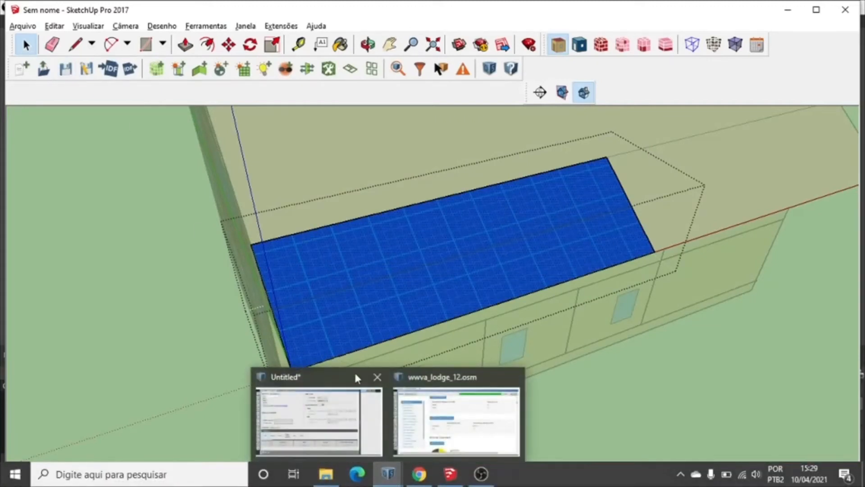
pyautogui.click(408, 411)
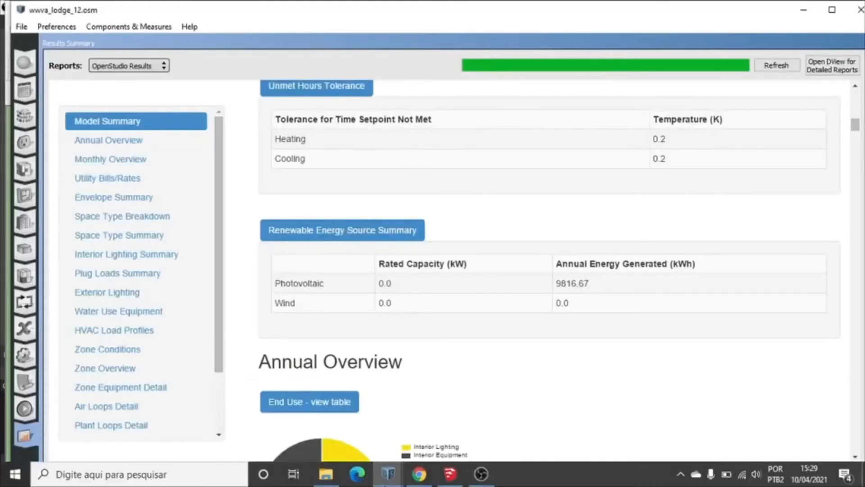
pyautogui.moveTo(392, 481)
pyautogui.click(318, 412)
pyautogui.click(21, 26)
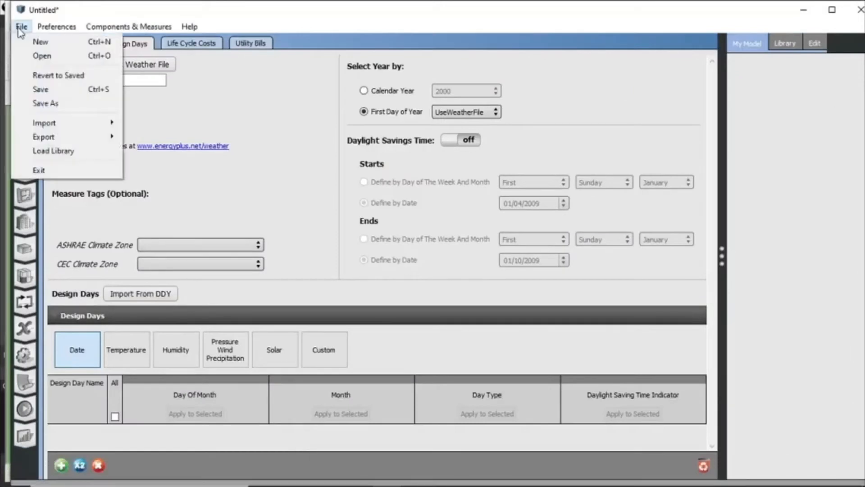
pyautogui.click(45, 58)
pyautogui.scroll(-5, 297, 227)
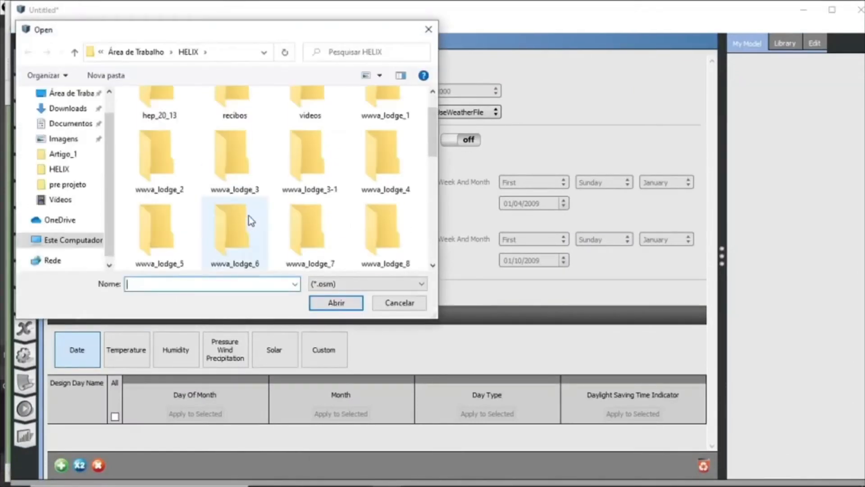
pyautogui.click(236, 234)
pyautogui.click(333, 302)
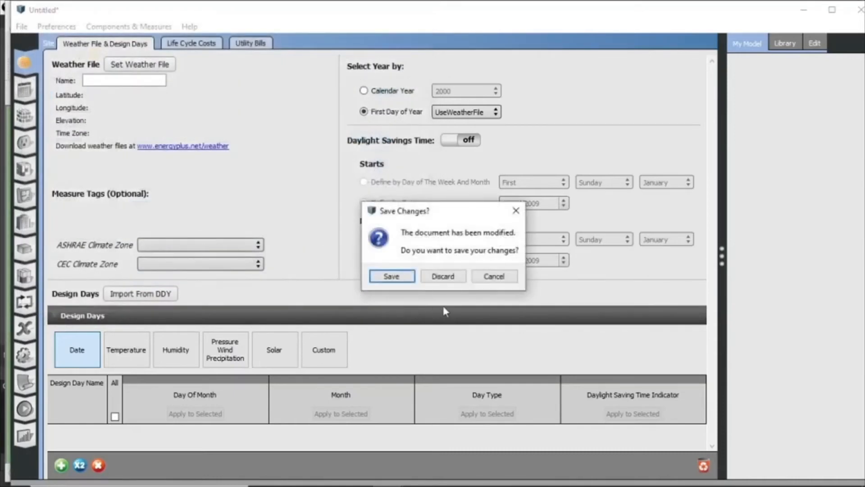
pyautogui.click(454, 277)
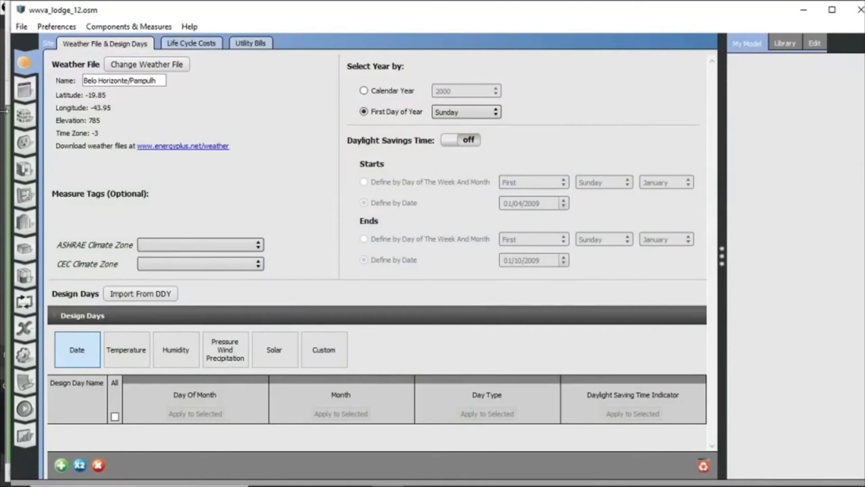
# Check the reopened model's measures and run its simulation
pyautogui.click(25, 383)
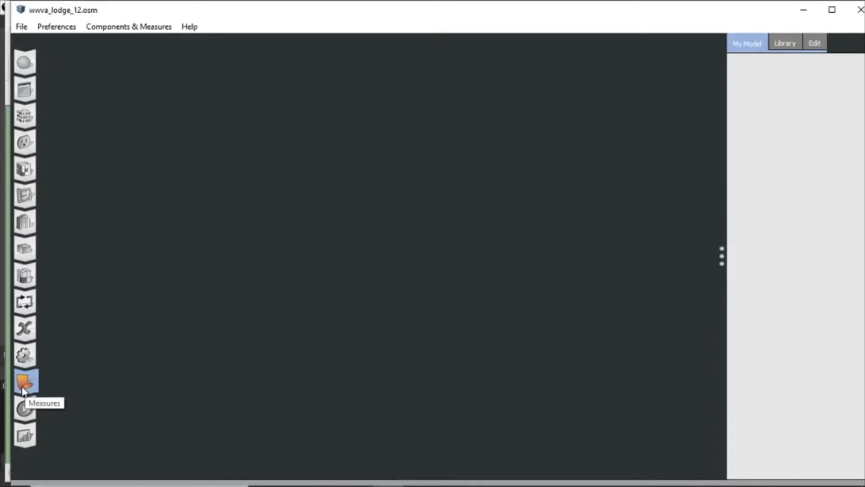
pyautogui.click(25, 383)
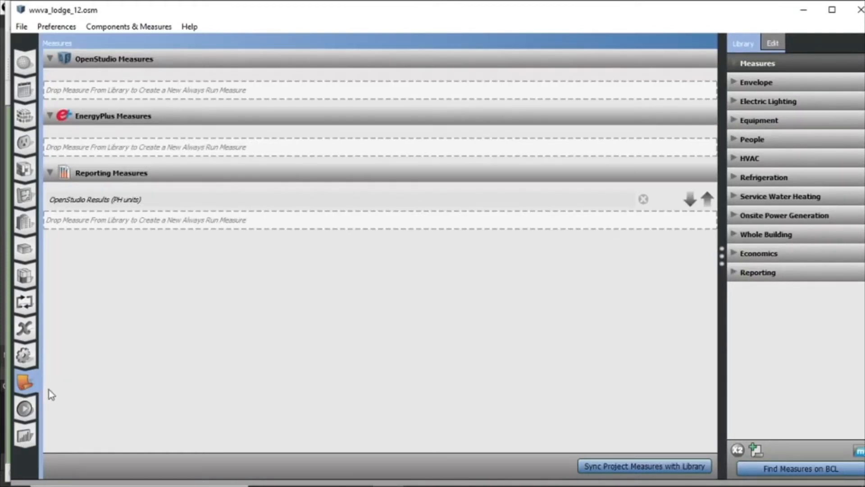
pyautogui.click(27, 409)
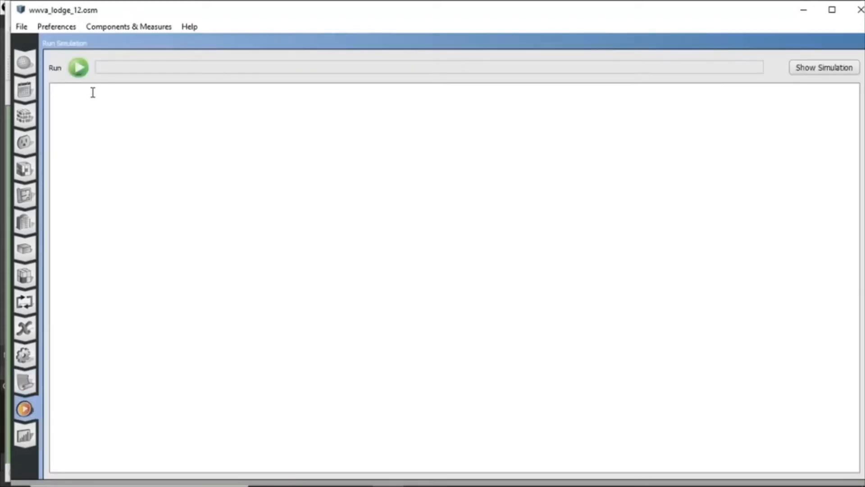
pyautogui.click(79, 68)
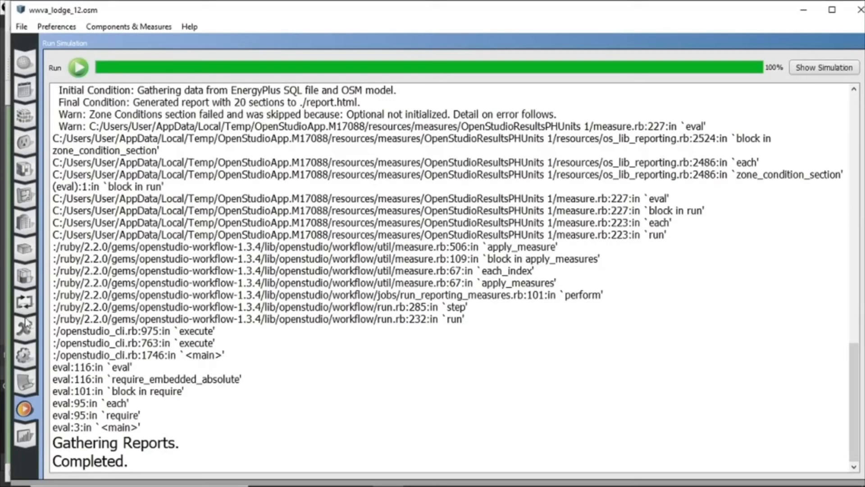
# Open the OpenStudio Results report and examine the building's site energy, photovoltaic generation and annual end use
pyautogui.click(26, 435)
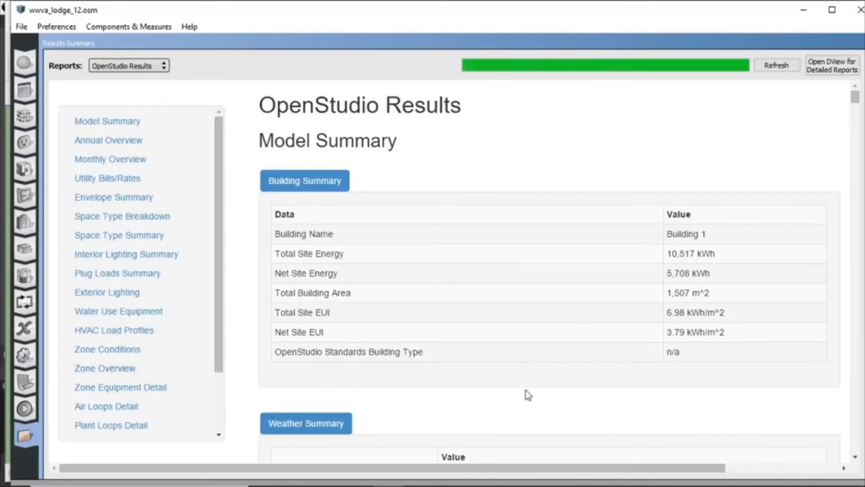
pyautogui.scroll(-12, 659, 363)
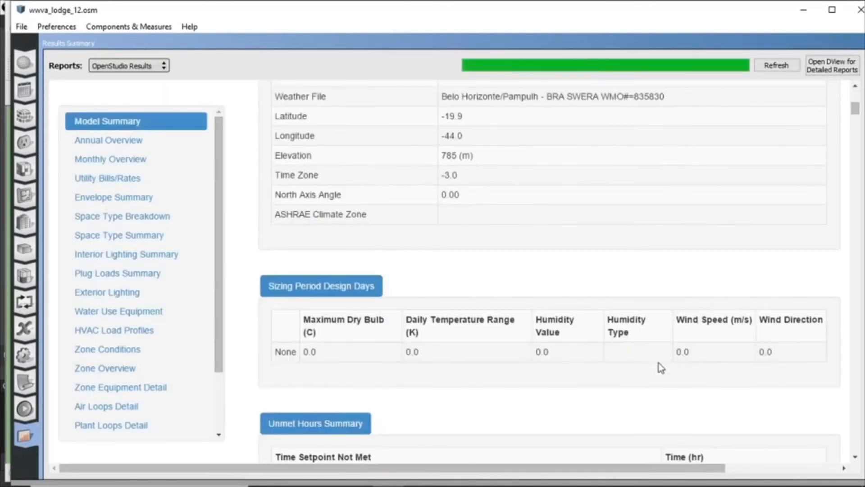
pyautogui.scroll(-8, 658, 363)
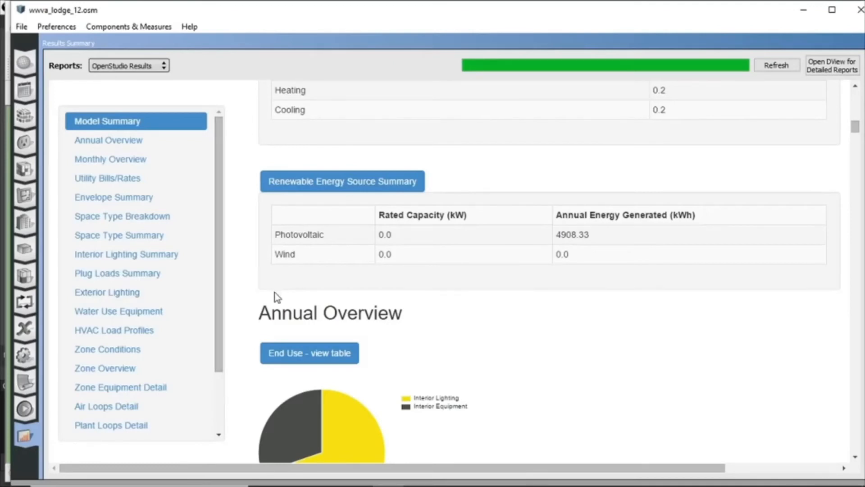
pyautogui.moveTo(302, 425)
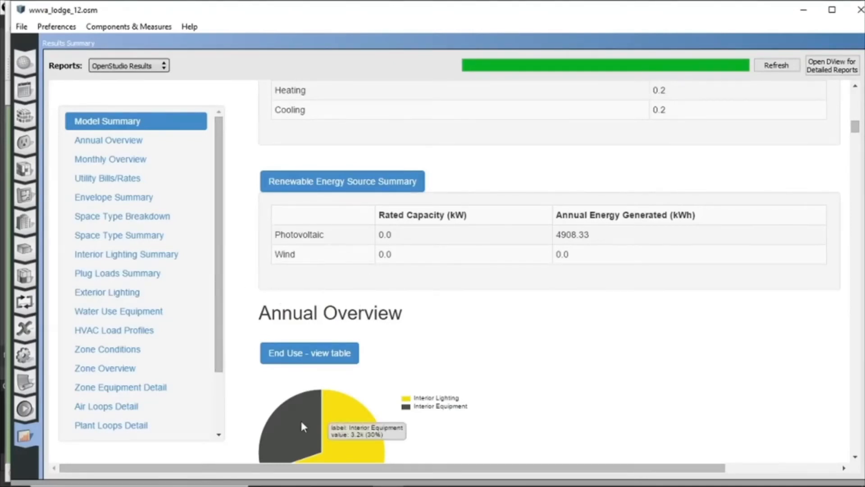
# Switch to SketchUp and remove the photovoltaics from the roof panel, choosing Yes for removing empty electric load center distributions and orphaned inverters
pyautogui.click(452, 473)
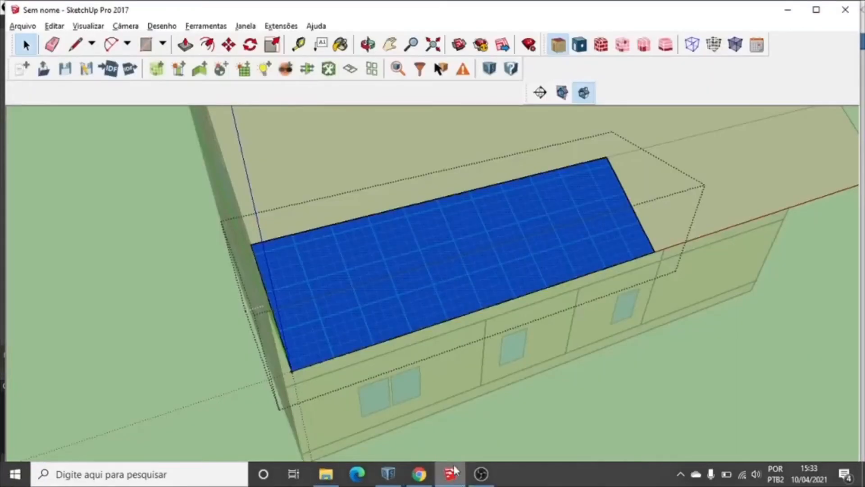
pyautogui.moveTo(392, 359)
pyautogui.mouseDown(button='middle')
pyautogui.moveTo(383, 359)
pyautogui.moveTo(471, 366)
pyautogui.mouseUp(button='middle')
pyautogui.scroll(2, 383, 359)
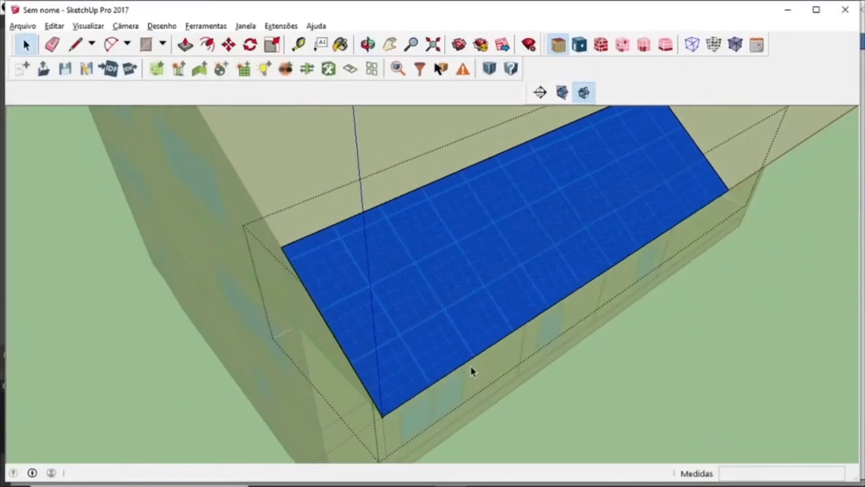
pyautogui.scroll(-2, 518, 361)
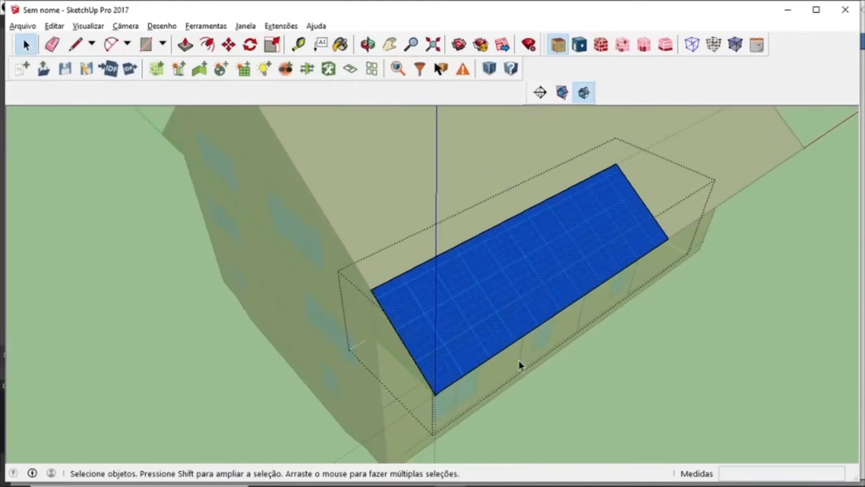
pyautogui.moveTo(518, 360)
pyautogui.mouseDown(button='middle')
pyautogui.moveTo(486, 362)
pyautogui.moveTo(507, 355)
pyautogui.mouseUp(button='middle')
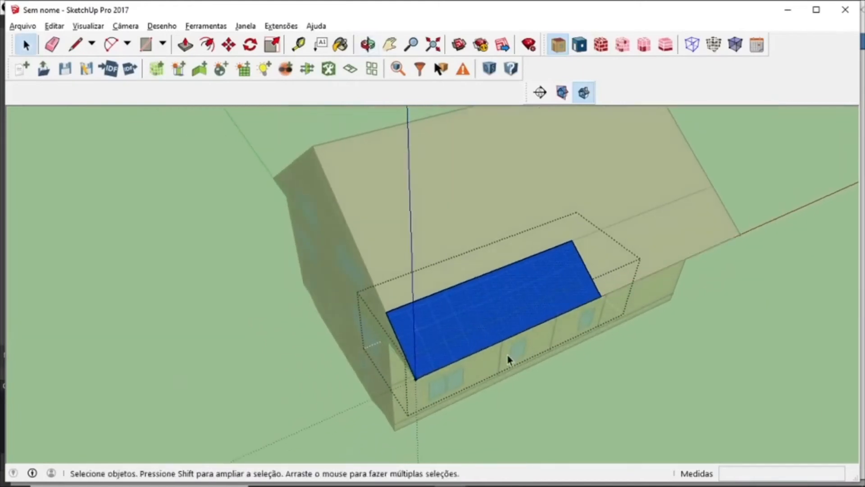
pyautogui.doubleClick(489, 298)
pyautogui.click(280, 26)
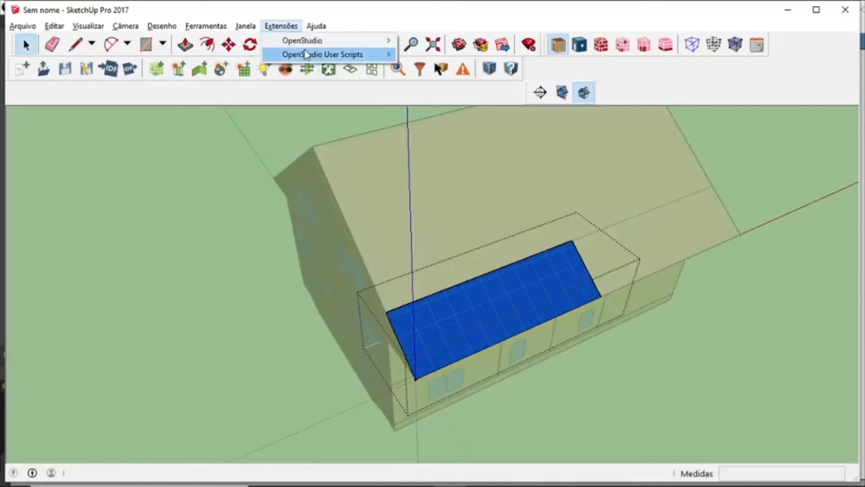
pyautogui.moveTo(342, 54)
pyautogui.moveTo(433, 72)
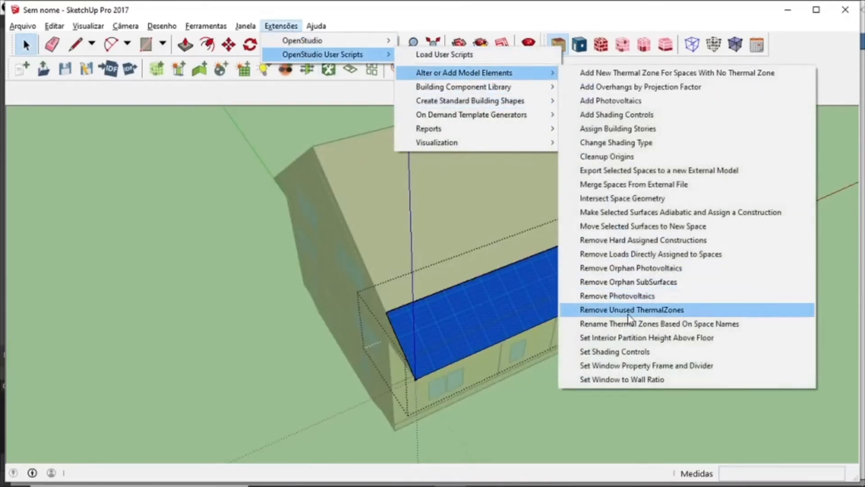
pyautogui.click(631, 298)
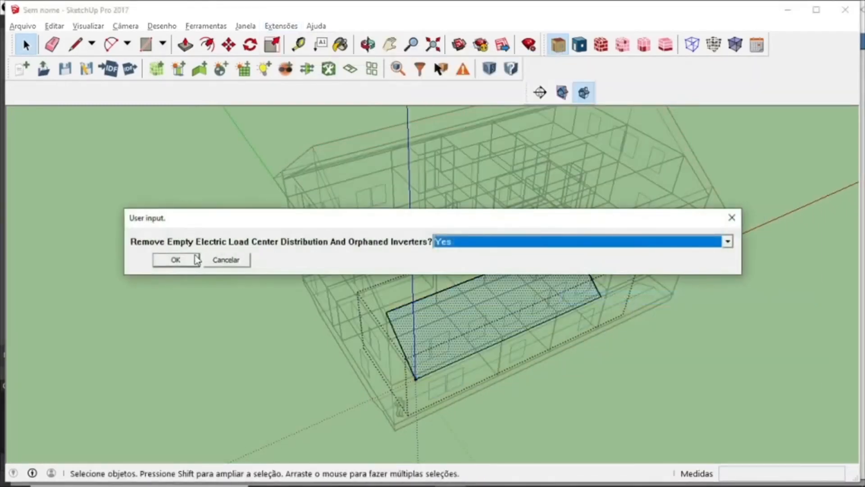
pyautogui.click(183, 260)
# Add photovoltaics to the roof panel with a new electric load center distribution, active solar cell fraction 1 and fixed cell efficiency 0.4
pyautogui.click(281, 26)
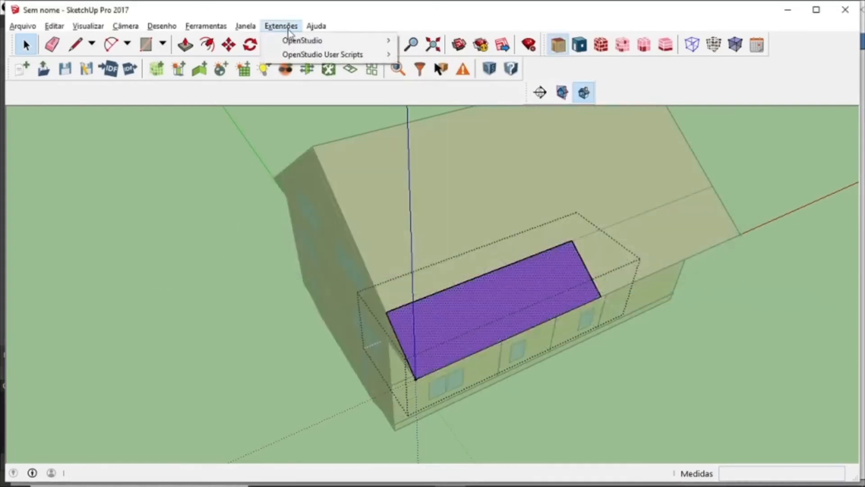
pyautogui.moveTo(316, 54)
pyautogui.moveTo(473, 73)
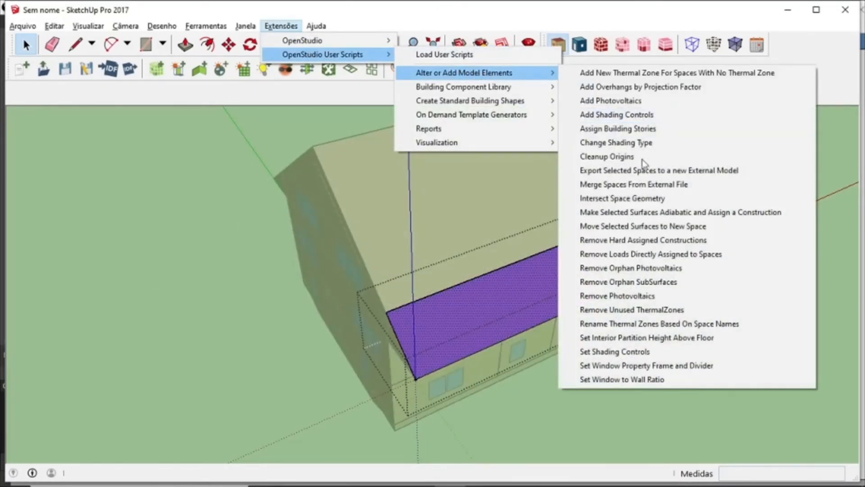
pyautogui.click(655, 102)
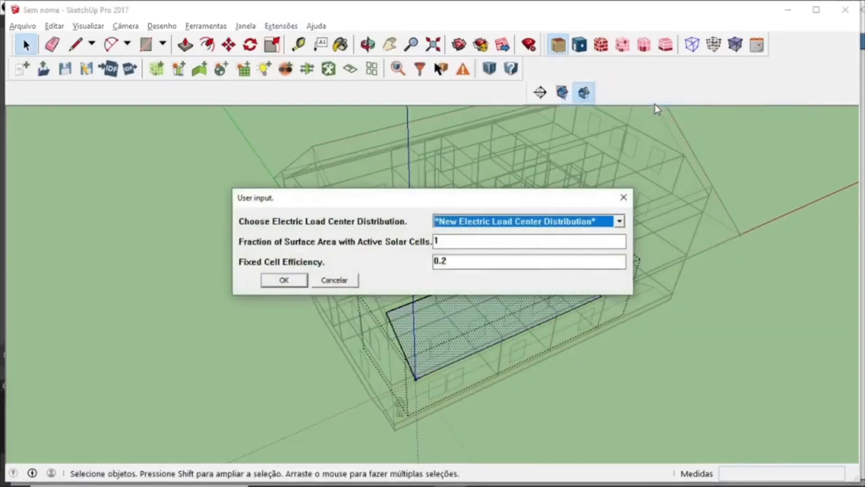
pyautogui.click(486, 242)
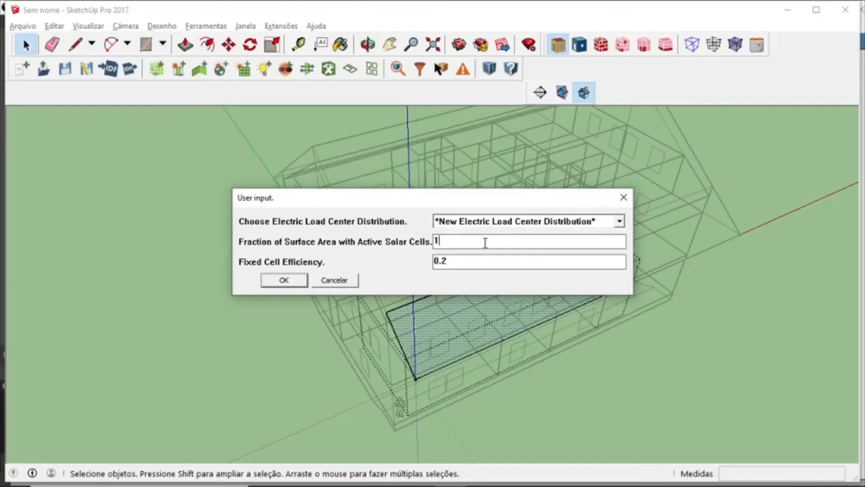
pyautogui.click(470, 264)
pyautogui.press('BackSpace')
pyautogui.write('4')
pyautogui.click(289, 281)
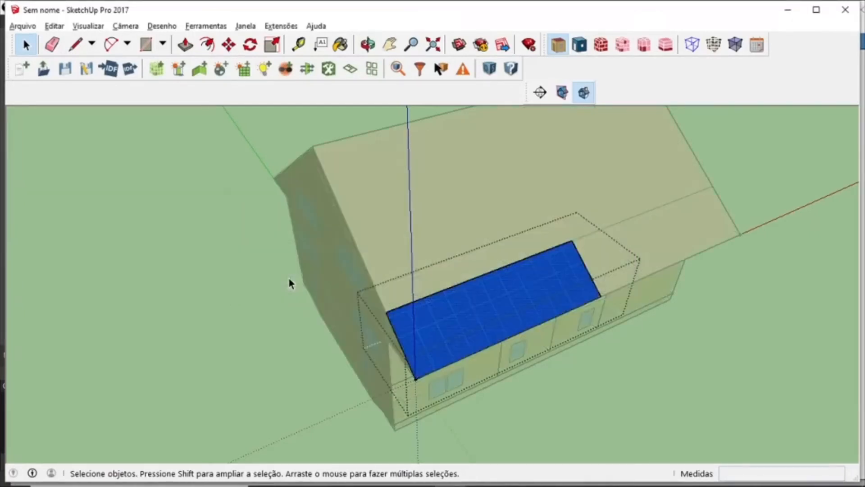
pyautogui.scroll(-2, 257, 306)
pyautogui.moveTo(256, 307); pyautogui.dragTo(447, 310, button='middle')
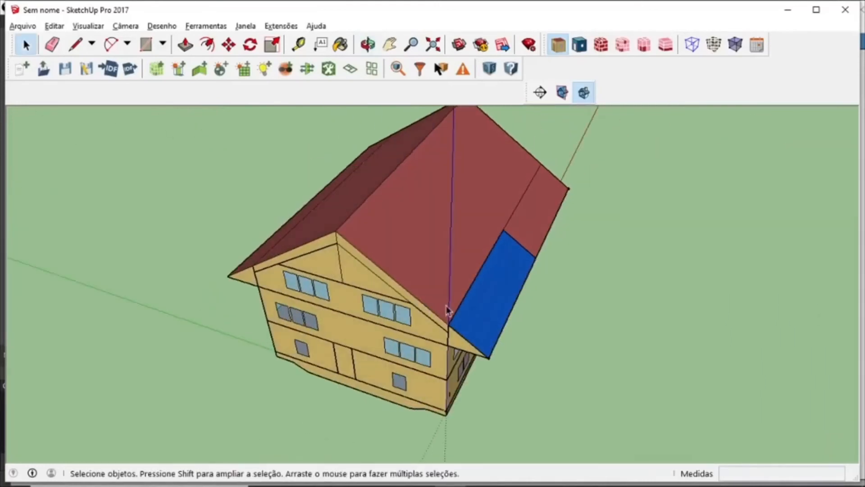
pyautogui.moveTo(530, 307); pyautogui.dragTo(438, 327, button='middle')
# Switch to the OpenStudio application and reopen wwva_lodge_12.osm from the HELIX folder
pyautogui.moveTo(436, 485)
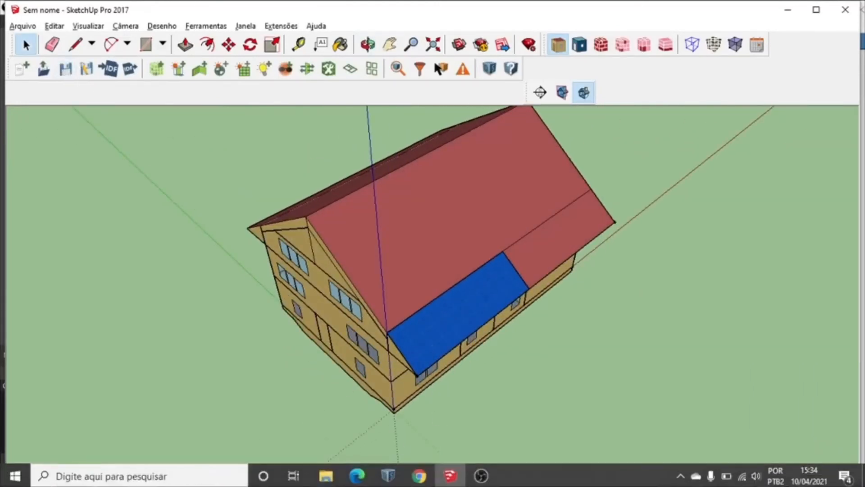
pyautogui.click(388, 474)
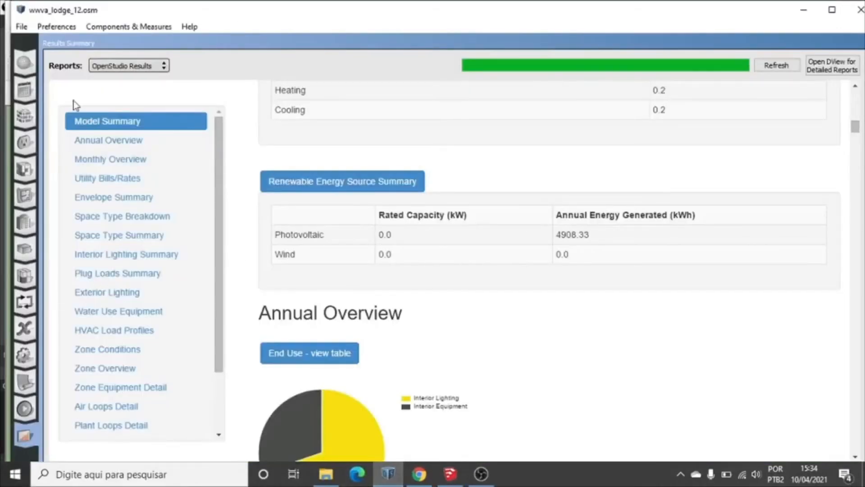
pyautogui.click(21, 26)
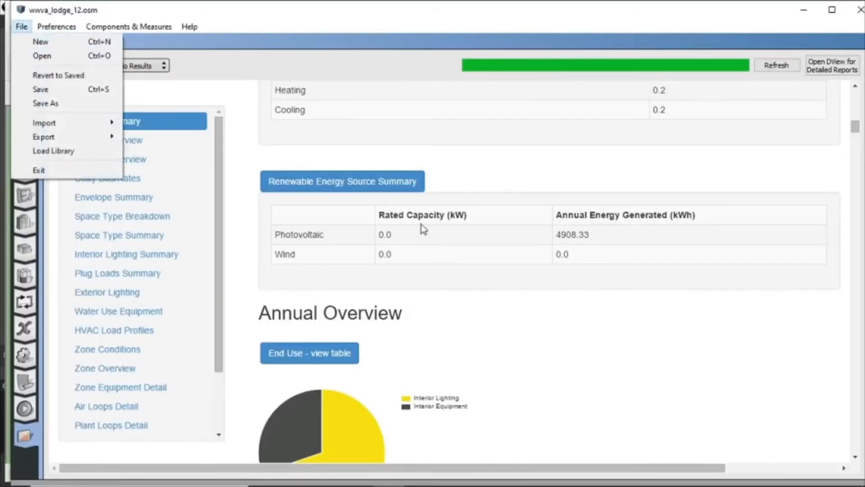
pyautogui.click(594, 338)
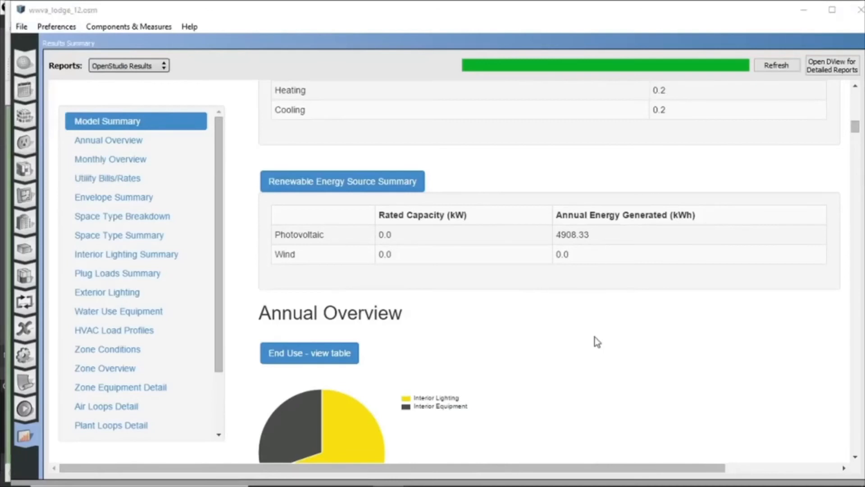
pyautogui.scroll(-1, 337, 179)
pyautogui.scroll(-2, 337, 179)
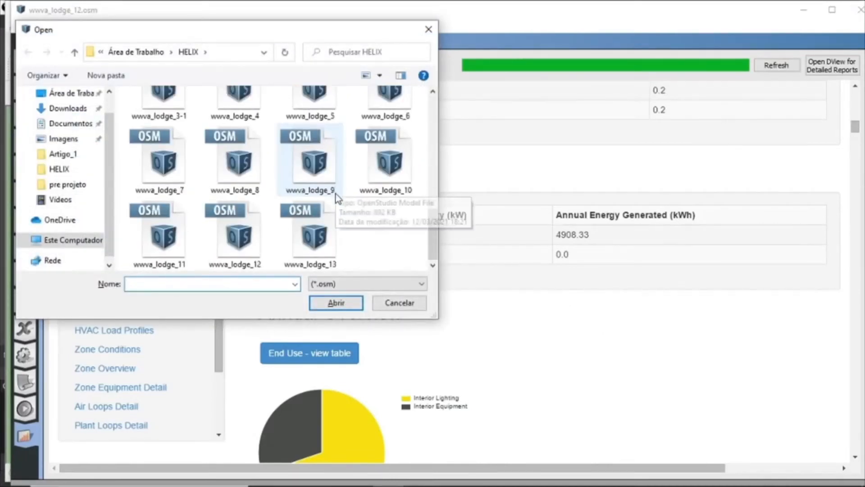
pyautogui.click(254, 238)
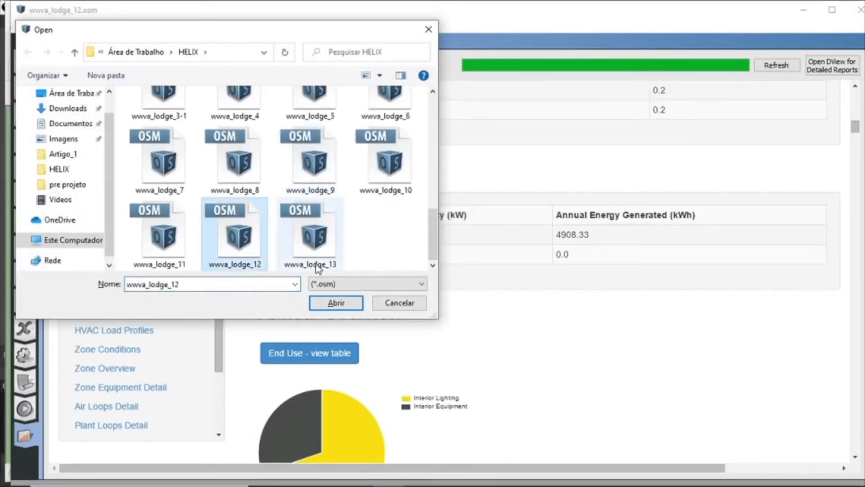
pyautogui.click(345, 303)
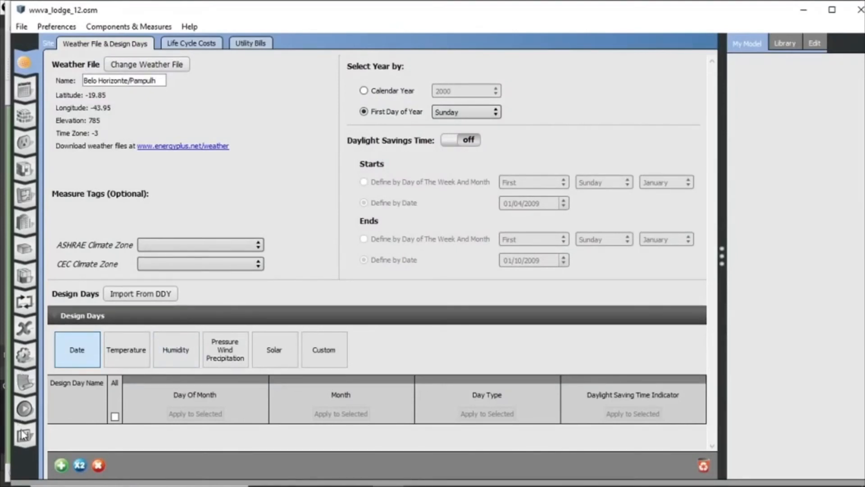
# Check the reloaded model's reporting measures and rerun its simulation
pyautogui.click(25, 382)
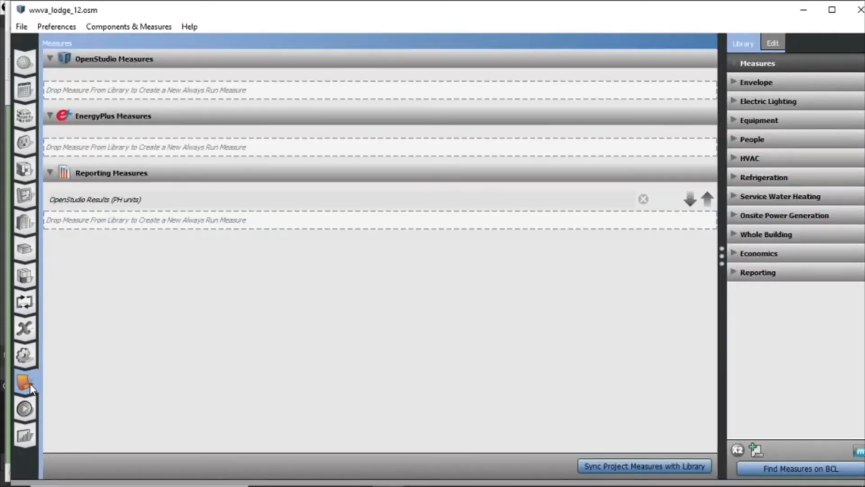
pyautogui.click(26, 406)
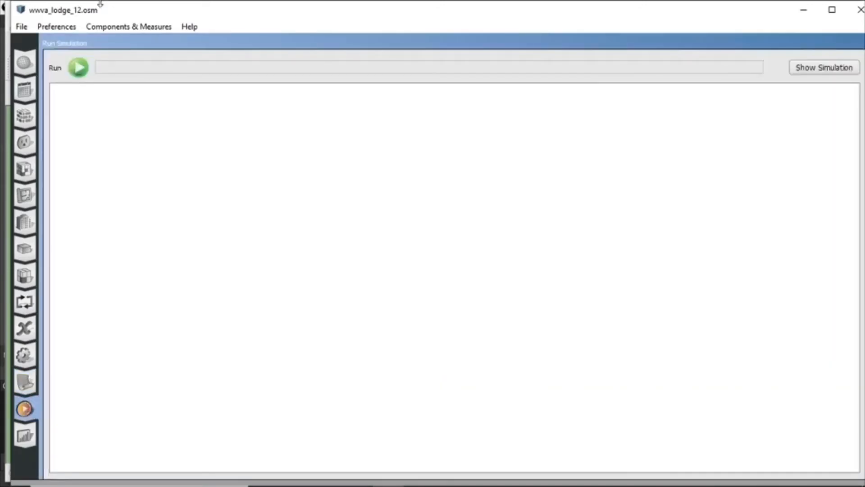
pyautogui.click(75, 70)
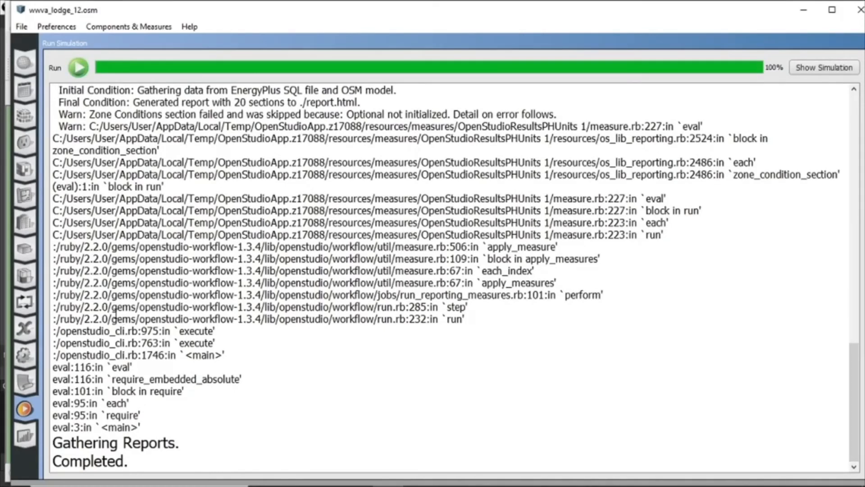
# Open the new results report and examine net site energy, annual photovoltaic generation and the annual overview charts
pyautogui.click(27, 437)
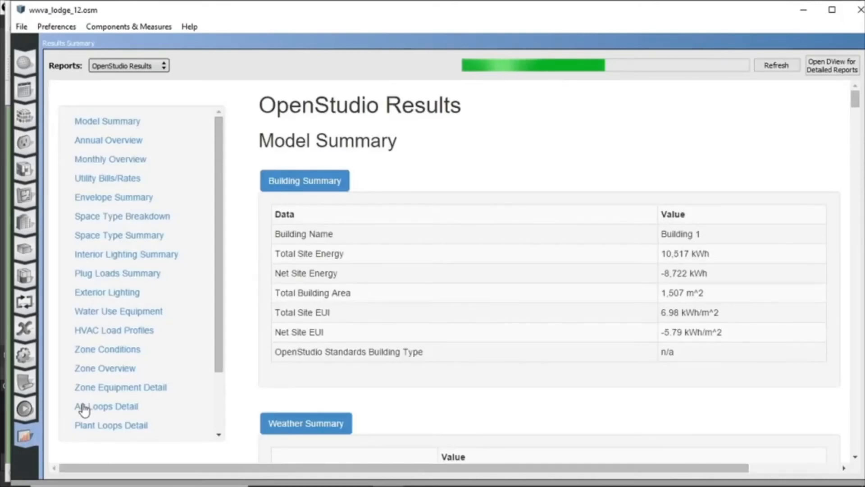
pyautogui.scroll(-7, 387, 386)
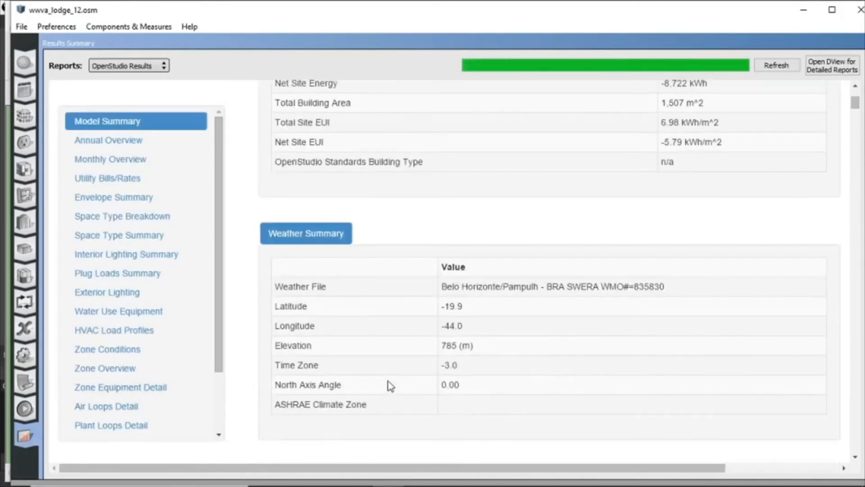
pyautogui.scroll(-7, 390, 386)
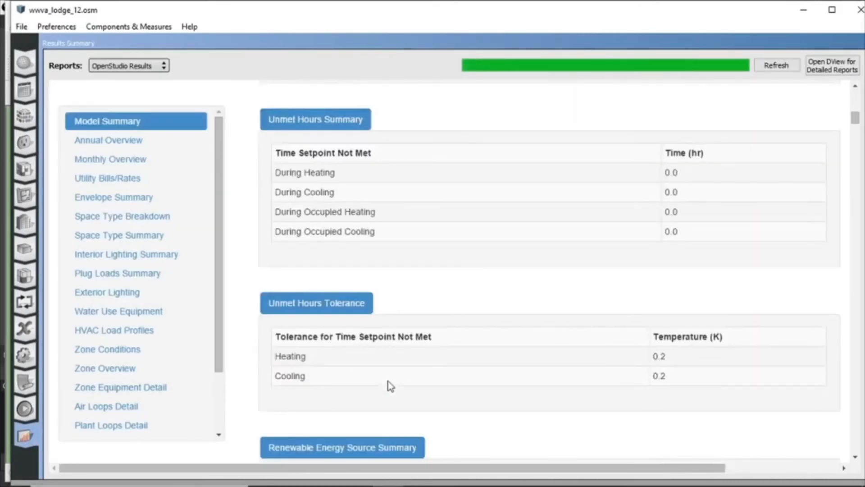
pyautogui.scroll(-3, 391, 386)
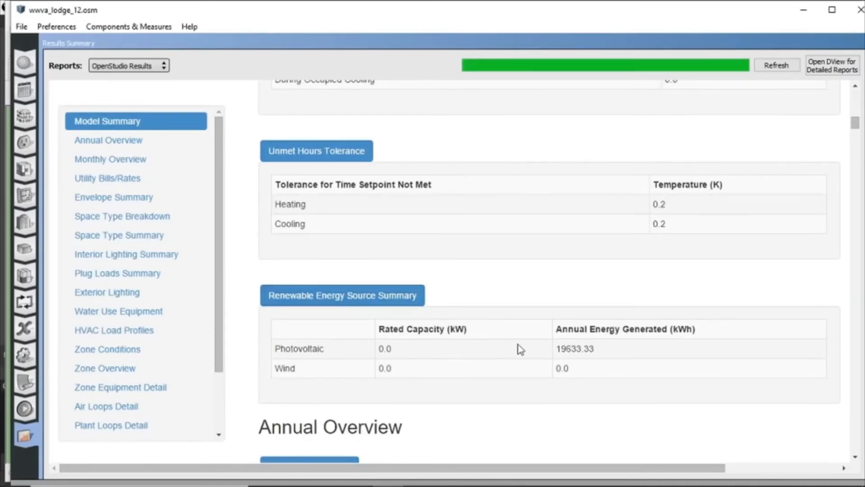
pyautogui.moveTo(596, 349); pyautogui.dragTo(566, 349)
pyautogui.click(614, 352)
pyautogui.scroll(-3, 498, 347)
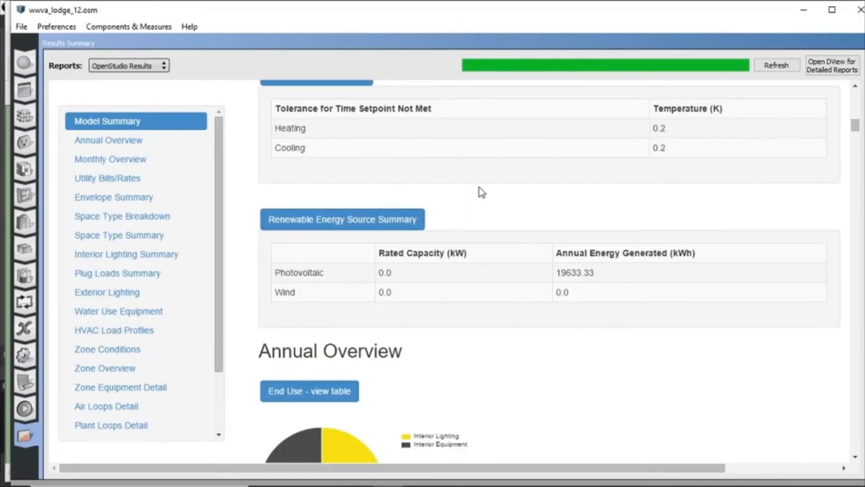
pyautogui.scroll(-3, 402, 294)
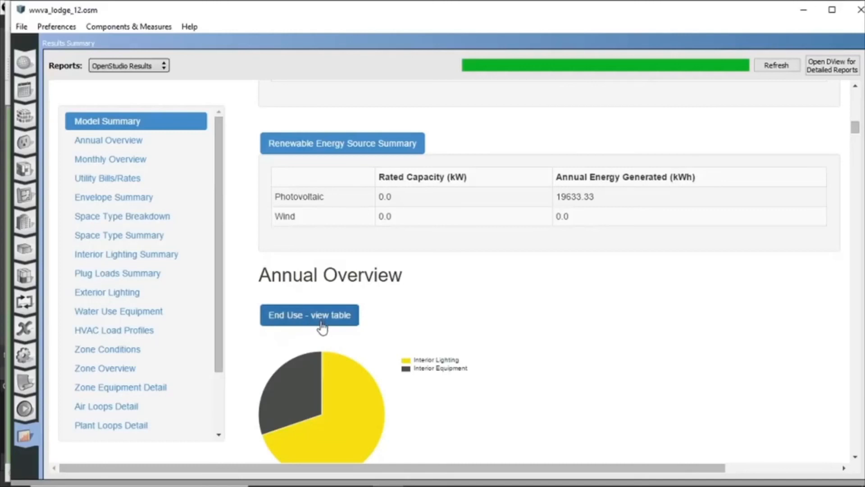
pyautogui.scroll(-6, 321, 340)
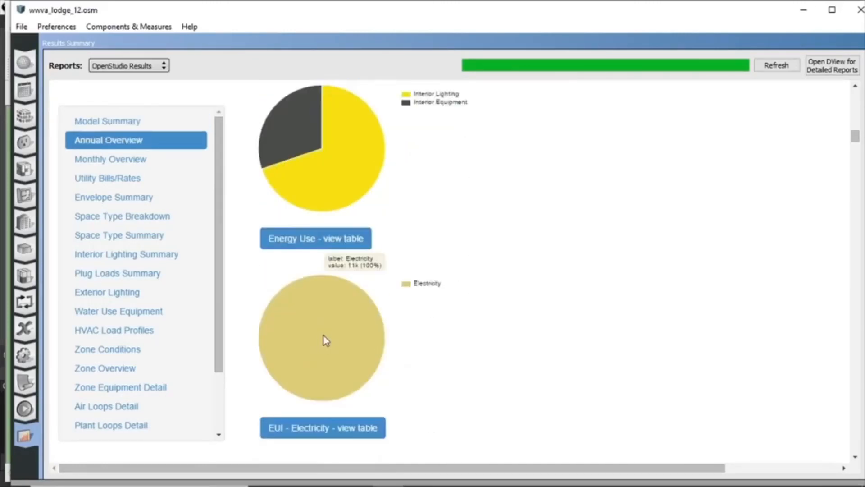
pyautogui.scroll(-4, 325, 341)
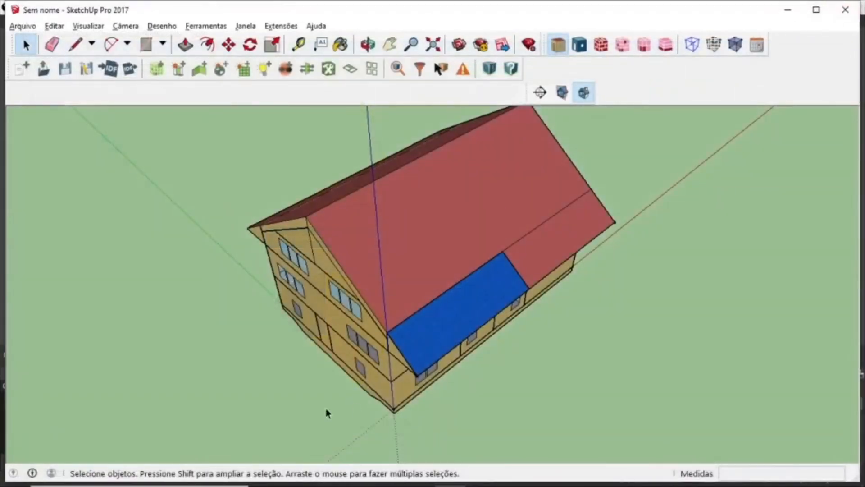
# Inspect the house's roof slopes and the photovoltaic panel from several sides in the SketchUp model
pyautogui.moveTo(326, 408); pyautogui.dragTo(273, 406, button='middle')
pyautogui.moveTo(396, 393); pyautogui.dragTo(353, 274, button='middle')
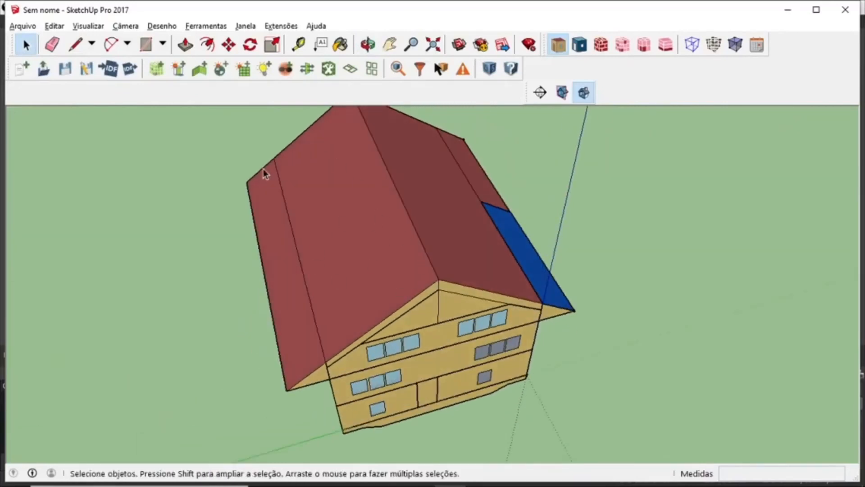
pyautogui.moveTo(435, 241); pyautogui.dragTo(453, 347, button='middle')
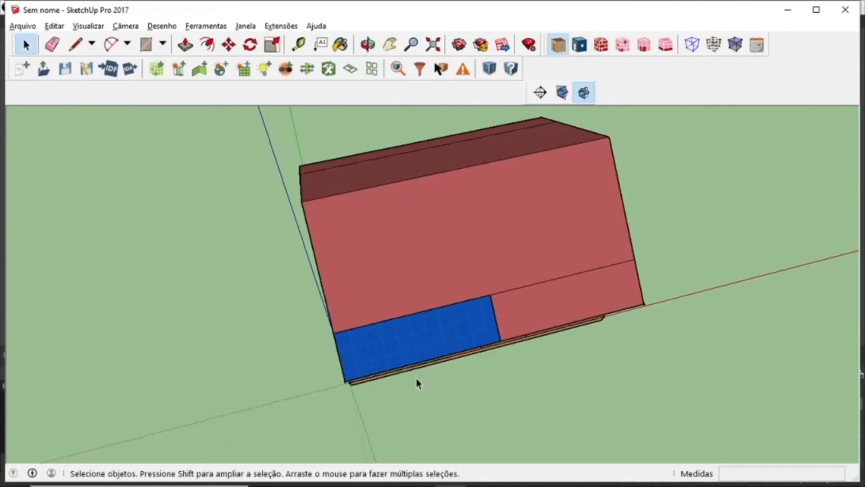
pyautogui.moveTo(266, 377); pyautogui.dragTo(430, 363, button='middle')
pyautogui.moveTo(428, 364); pyautogui.dragTo(448, 287, button='middle')
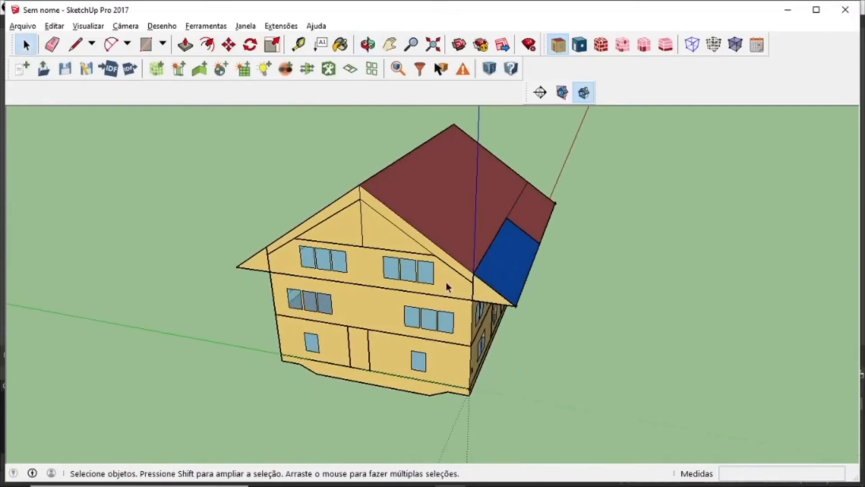